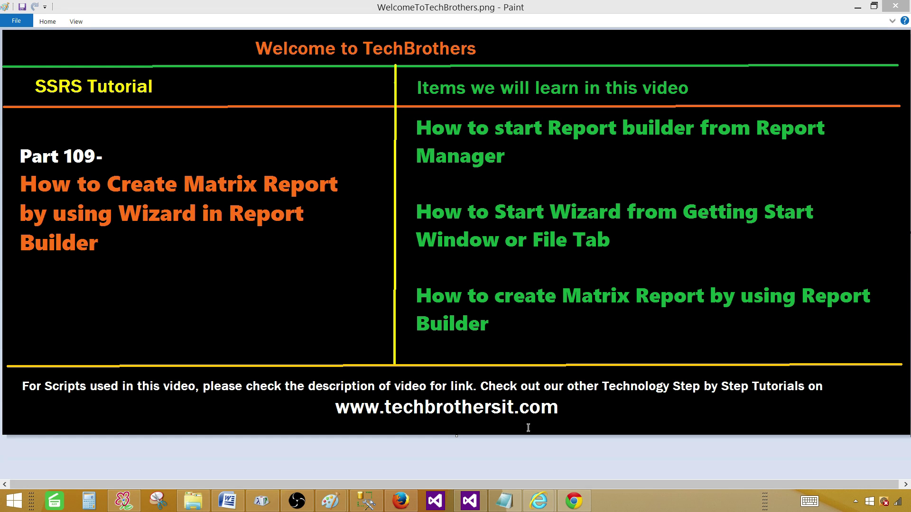
Step: In SSMS, run Select Top 1000 Rows on the Sales database's dbo.TotalSale table
{"action": "left_click", "coordinate": [378, 498]}
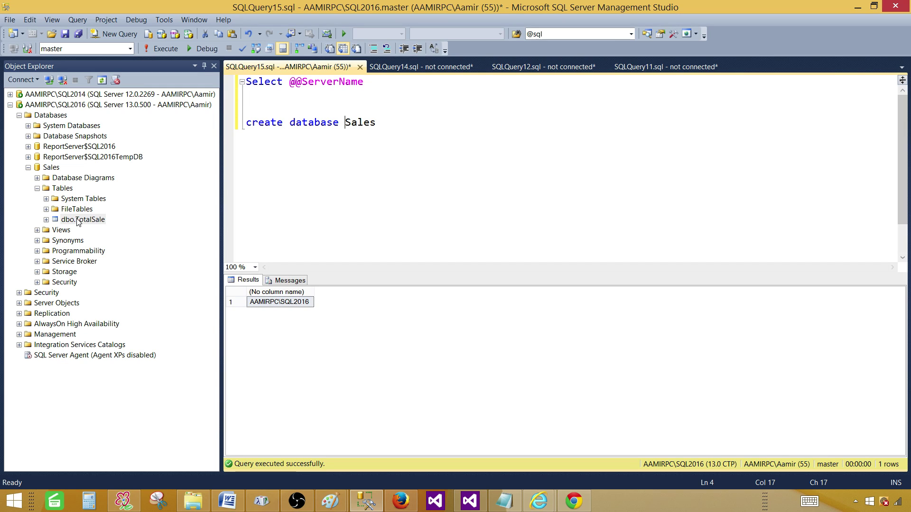
{"action": "left_click", "coordinate": [55, 171]}
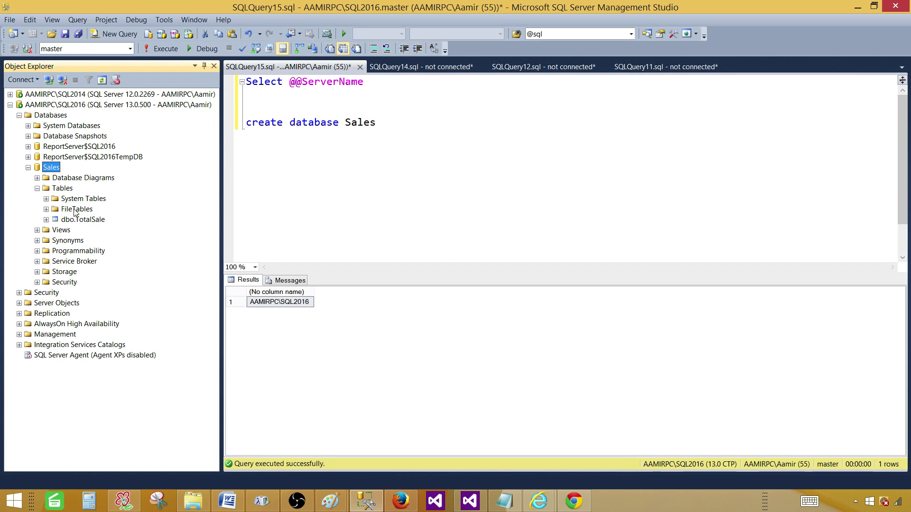
{"action": "left_click", "coordinate": [102, 221]}
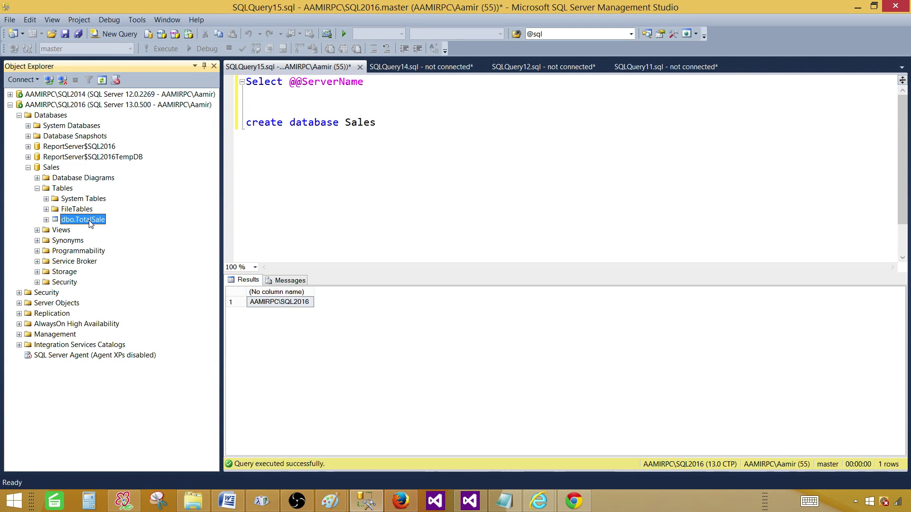
{"action": "right_click", "coordinate": [91, 223]}
{"action": "left_click", "coordinate": [119, 249]}
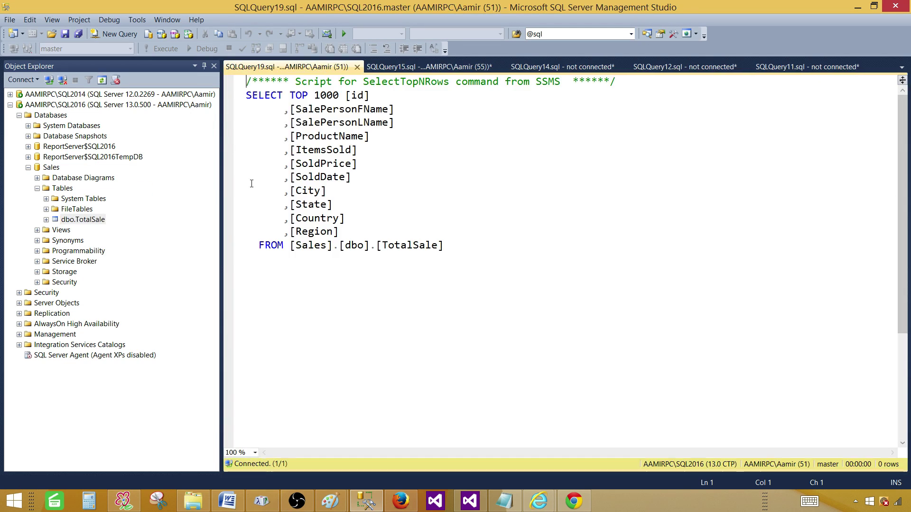
Step: Delete 'TOP 1000 [id]', the following comma and the '[Sales].' prefix from the query
{"action": "left_click_drag", "start_coordinate": [370, 96], "coordinate": [291, 95]}
{"action": "key", "text": "Delete"}
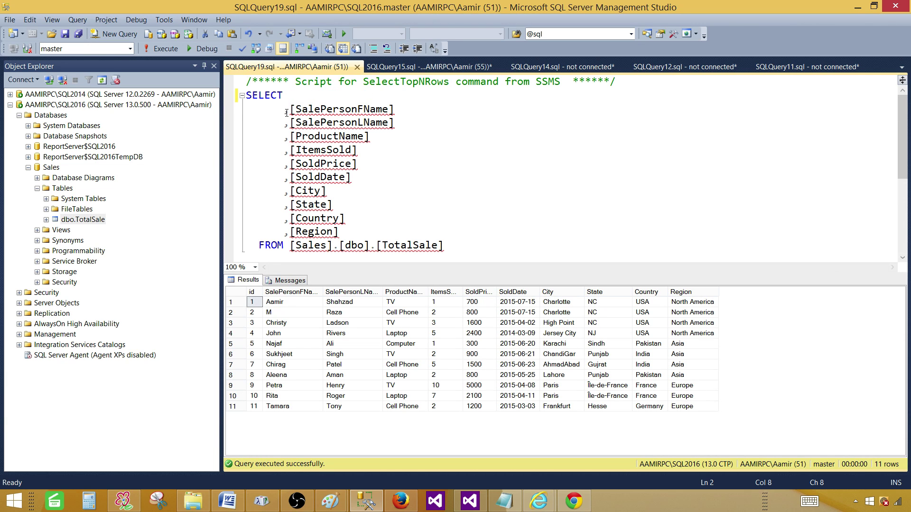
{"action": "left_click", "coordinate": [286, 112]}
{"action": "key", "text": "Delete"}
{"action": "left_click_drag", "start_coordinate": [339, 247], "coordinate": [291, 247]}
{"action": "key", "text": "Delete"}
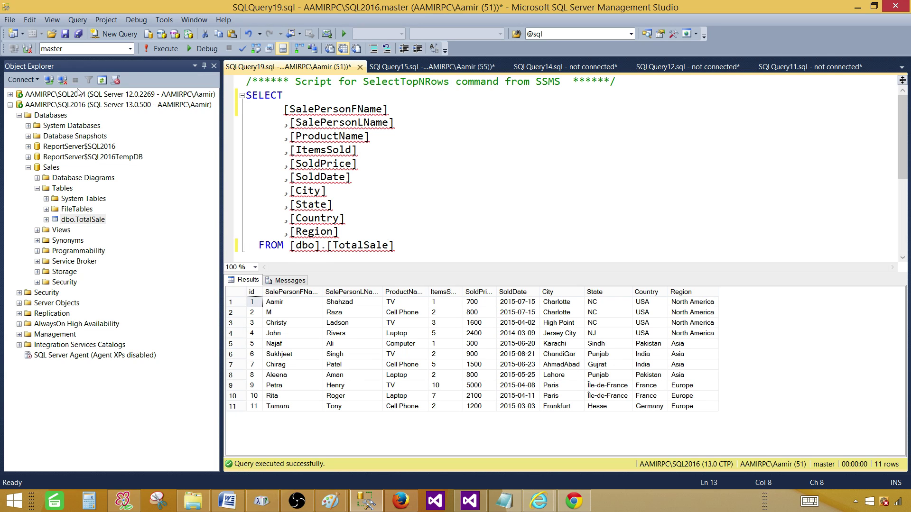
Step: Make Sales the current database and execute the query without the id column
{"action": "left_click", "coordinate": [131, 50]}
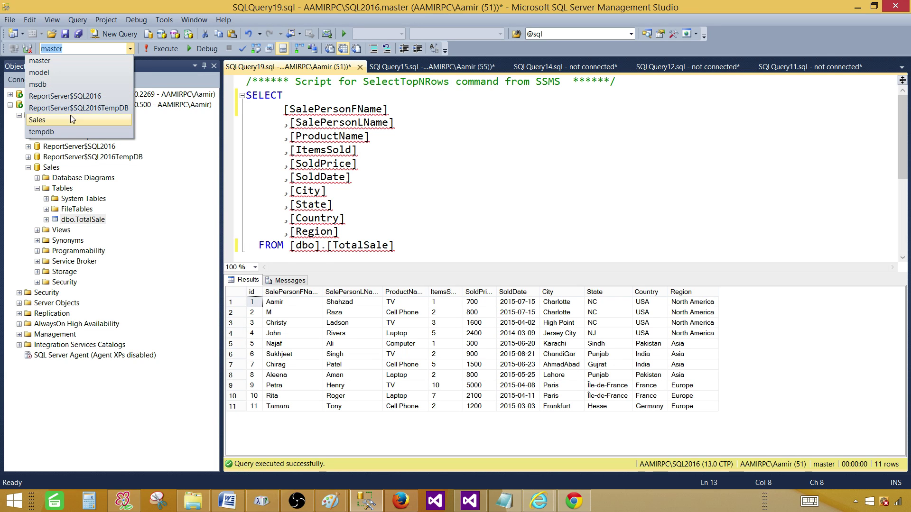
{"action": "left_click", "coordinate": [70, 119]}
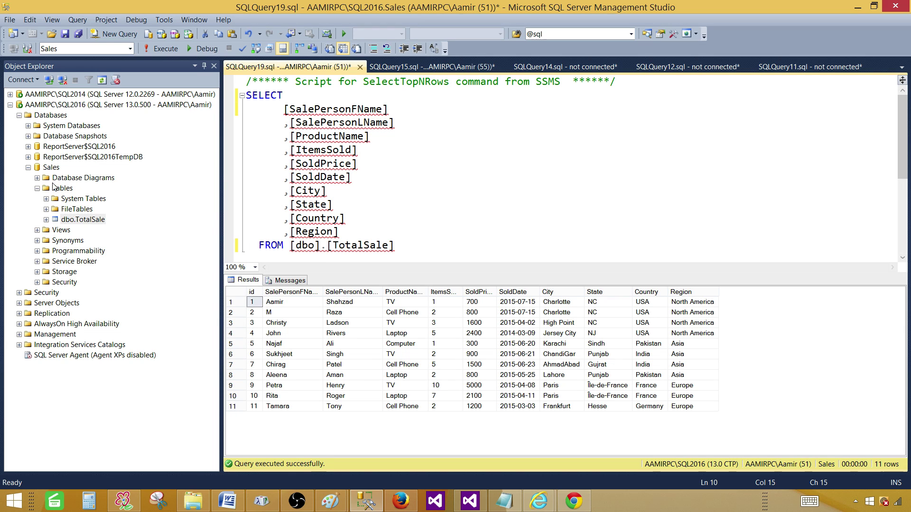
{"action": "left_click", "coordinate": [52, 168]}
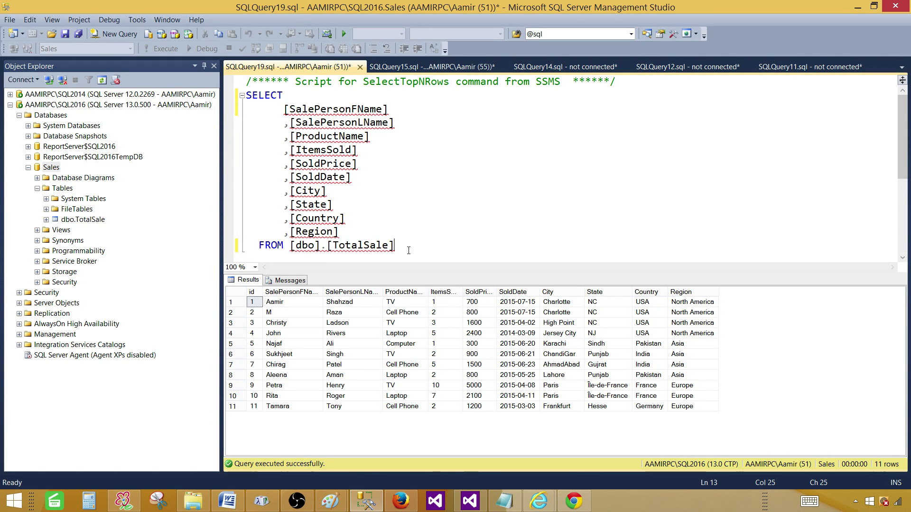
{"action": "left_click_drag", "start_coordinate": [404, 245], "coordinate": [246, 96]}
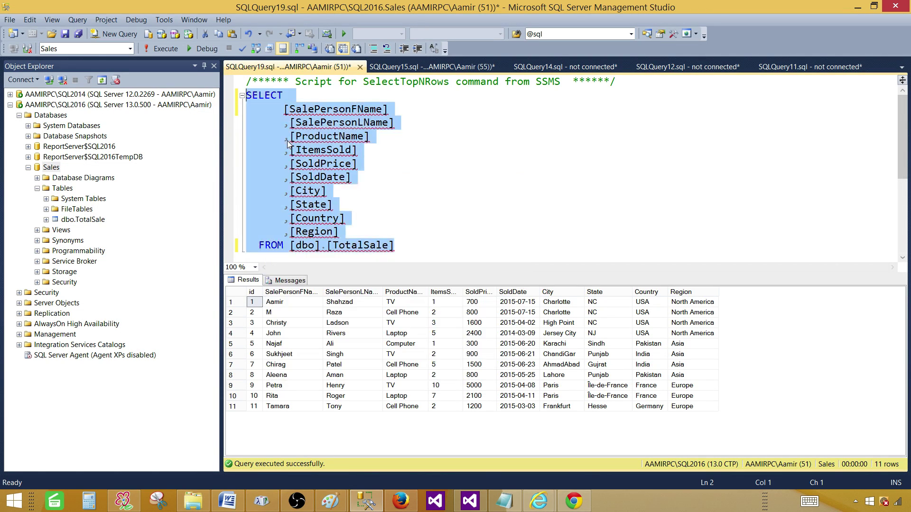
{"action": "left_click", "coordinate": [156, 53]}
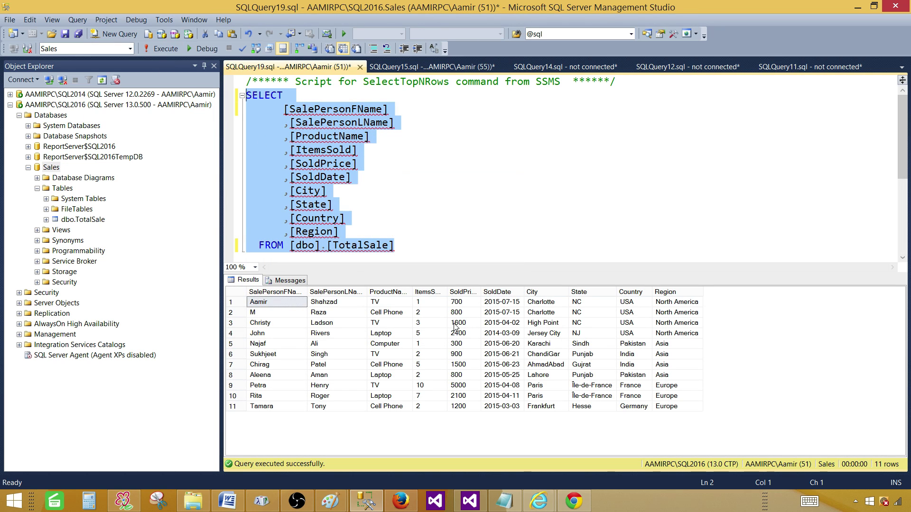
{"action": "left_click", "coordinate": [405, 193]}
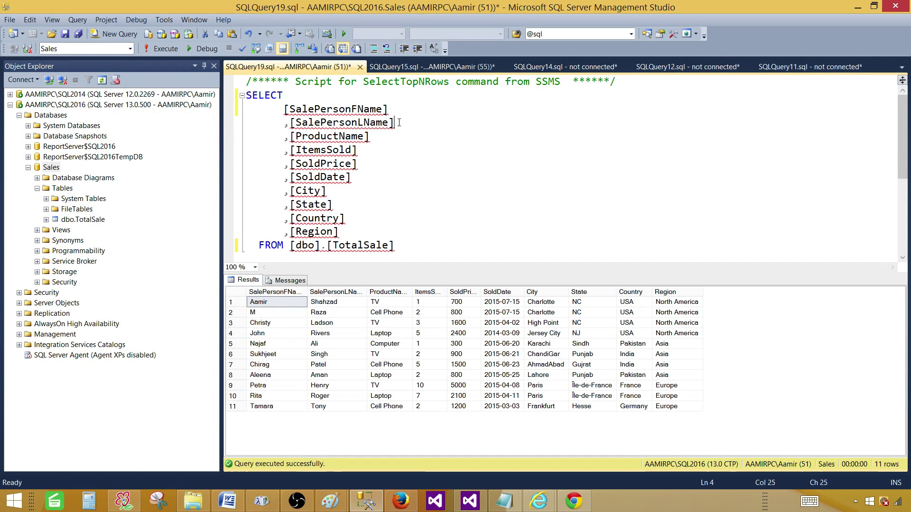
Step: Delete the salesperson name, SoldPrice, SoldDate, City and State columns, leaving ProductName, ItemsSold, Country, Region
{"action": "left_click_drag", "start_coordinate": [394, 122], "coordinate": [267, 114]}
{"action": "key", "text": "Delete"}
{"action": "left_click", "coordinate": [287, 122]}
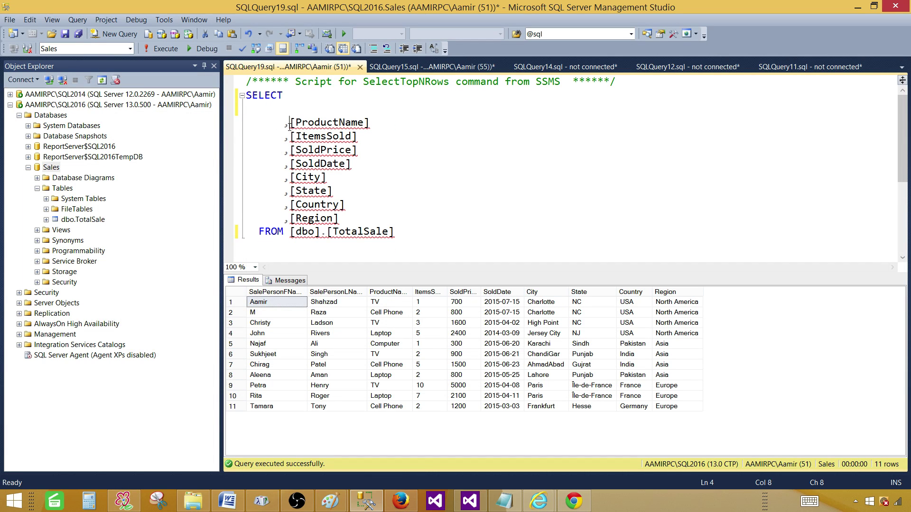
{"action": "key", "text": "Delete"}
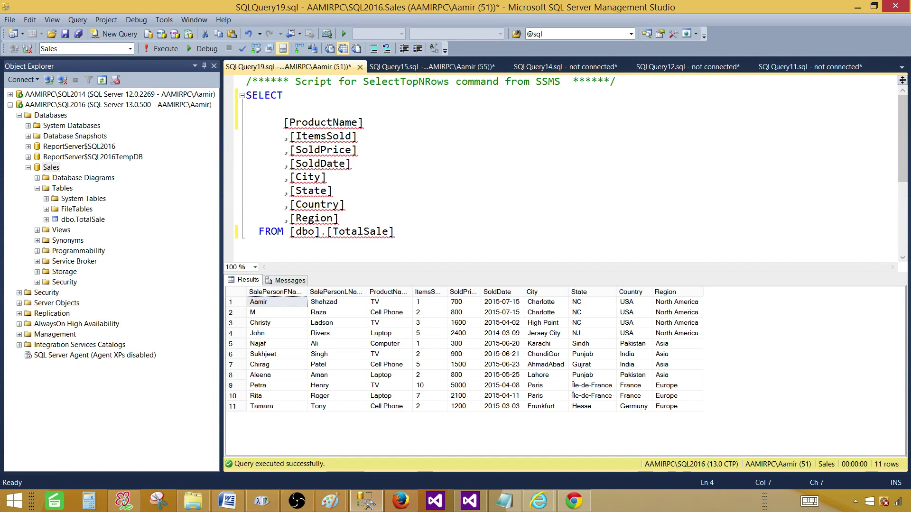
{"action": "left_click", "coordinate": [313, 149]}
{"action": "left_click_drag", "start_coordinate": [288, 151], "coordinate": [332, 193]}
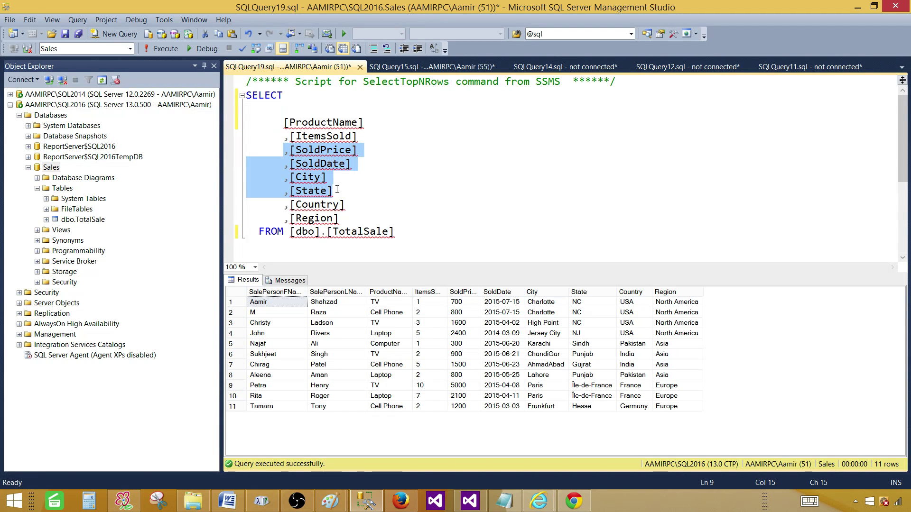
{"action": "key", "text": "Delete"}
{"action": "key", "text": "BackSpace"}
{"action": "key", "text": "BackSpace"}
{"action": "key", "text": "BackSpace"}
{"action": "key", "text": "BackSpace"}
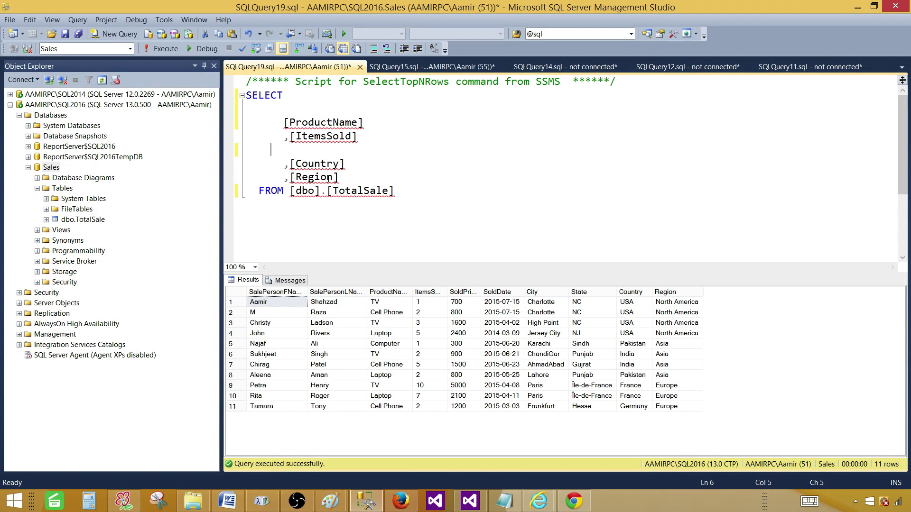
{"action": "key", "text": "BackSpace"}
Step: Copy the whole trimmed query to the clipboard
{"action": "left_click_drag", "start_coordinate": [403, 187], "coordinate": [243, 100]}
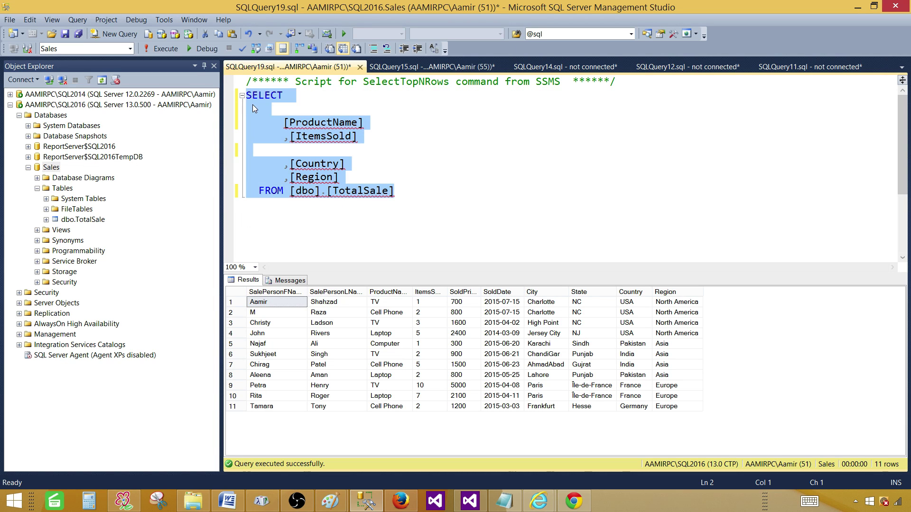
{"action": "right_click", "coordinate": [252, 104]}
{"action": "left_click", "coordinate": [304, 125]}
Step: Bring up the Home - Report Manager page in Internet Explorer and launch Report Builder
{"action": "mouse_move", "coordinate": [539, 501]}
{"action": "left_click", "coordinate": [539, 430]}
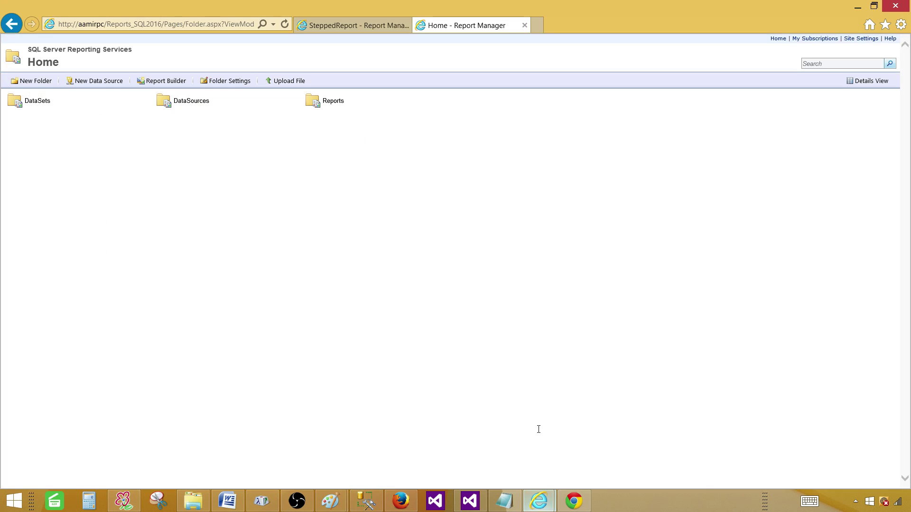
{"action": "left_click", "coordinate": [164, 88]}
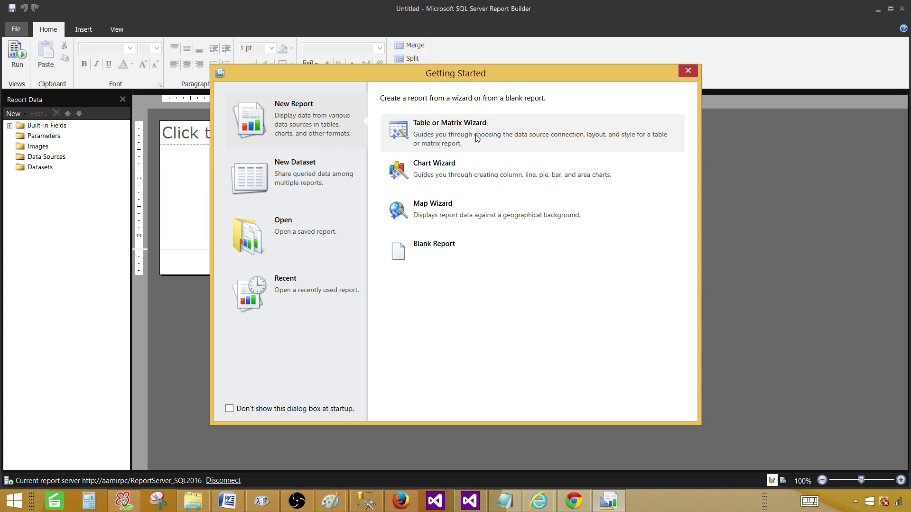
Step: Tick 'Don't show this dialog box at startup' and close the Getting Started dialog
{"action": "left_click", "coordinate": [230, 410]}
{"action": "left_click", "coordinate": [687, 71]}
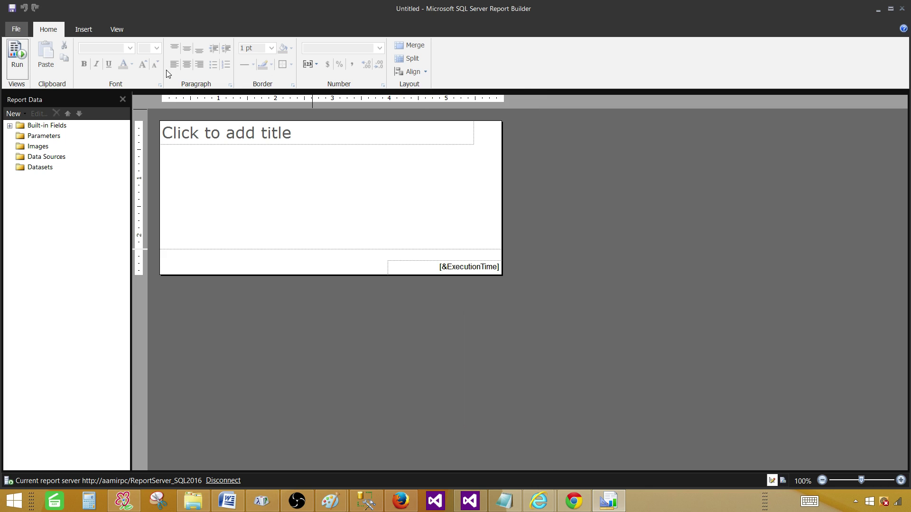
Step: Use File > New to show the New Report or Dataset dialog
{"action": "left_click", "coordinate": [17, 32]}
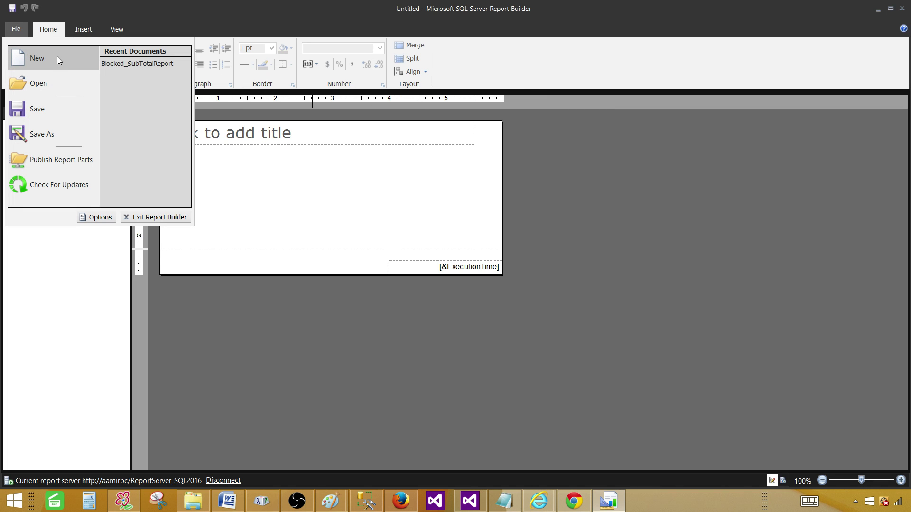
{"action": "left_click", "coordinate": [138, 15]}
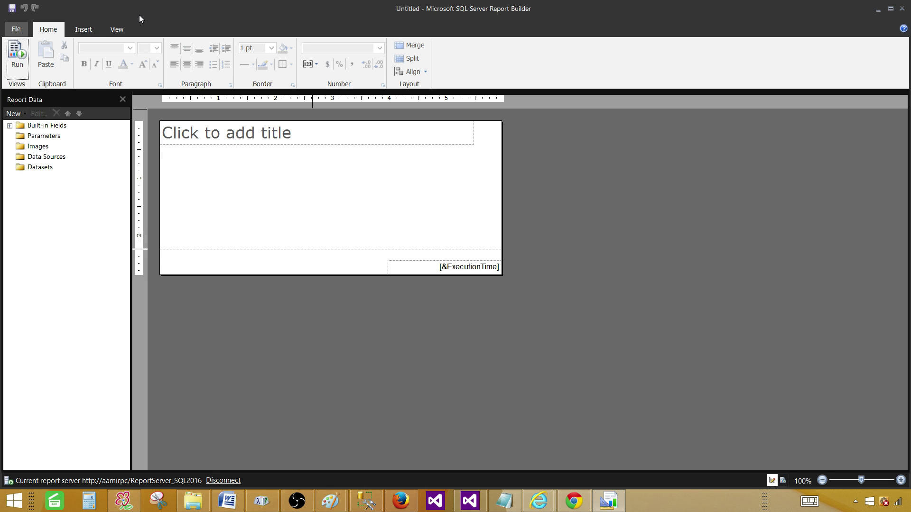
{"action": "left_click", "coordinate": [17, 29]}
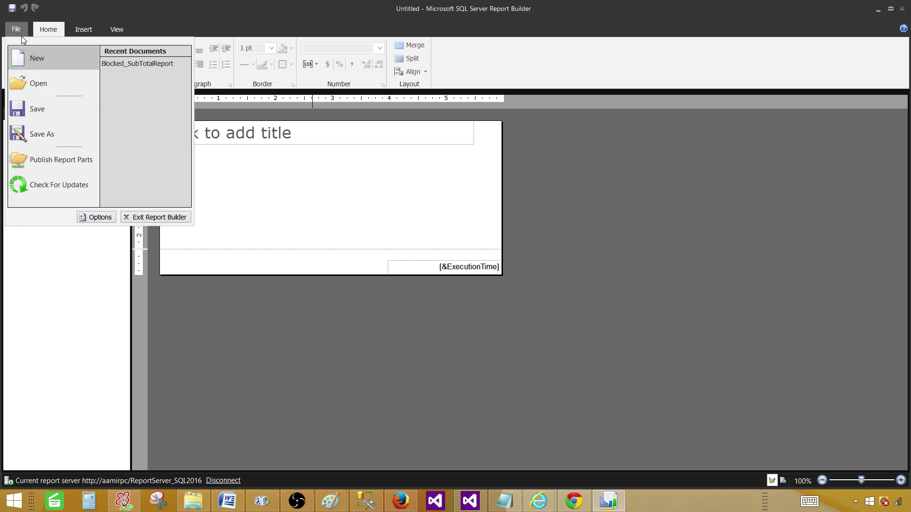
{"action": "left_click", "coordinate": [24, 57]}
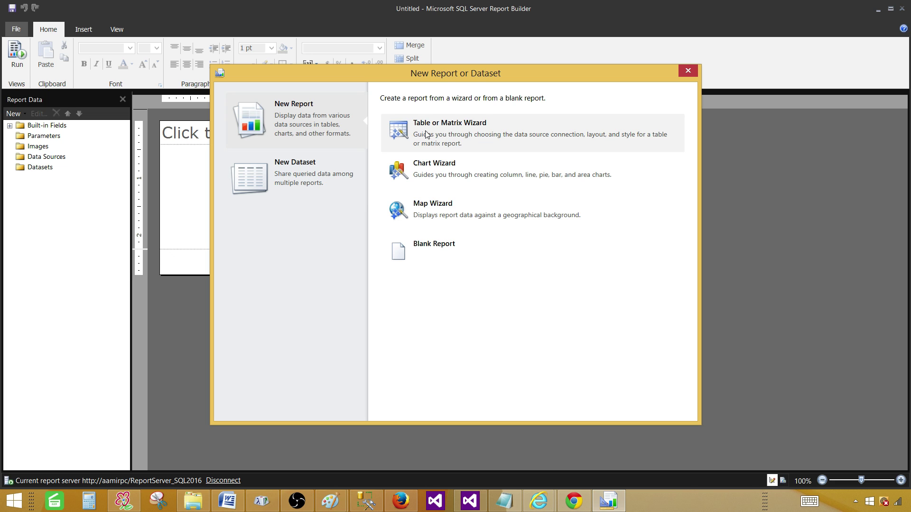
Step: Start the Table or Matrix Wizard with 'Create a dataset' and advance to the data source step
{"action": "left_click", "coordinate": [466, 135]}
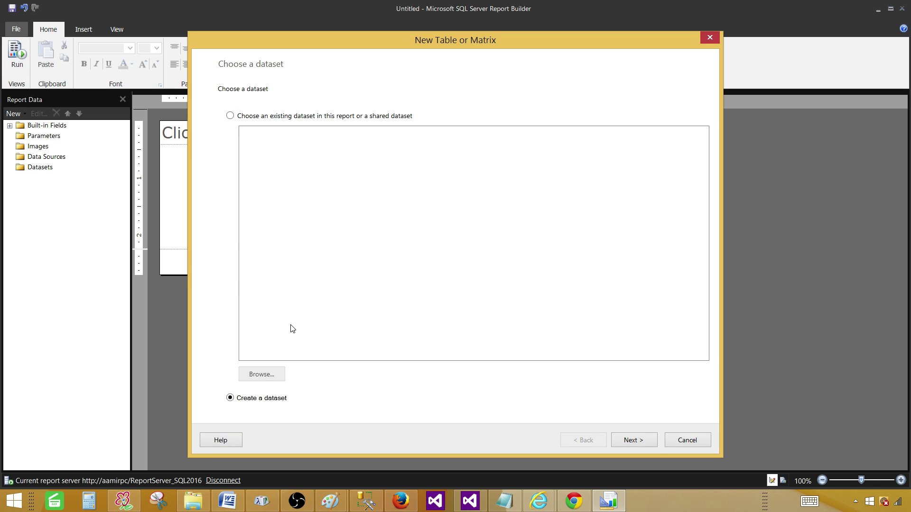
{"action": "left_click", "coordinate": [300, 117]}
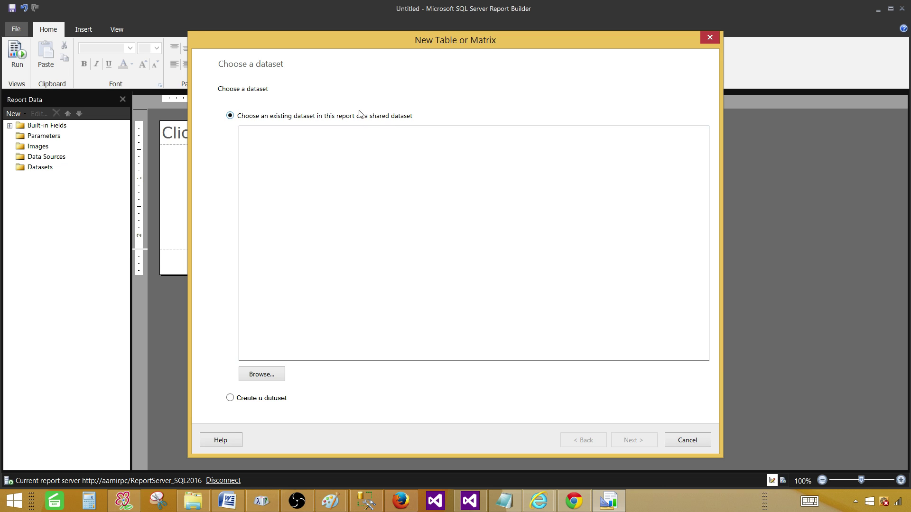
{"action": "left_click", "coordinate": [231, 398]}
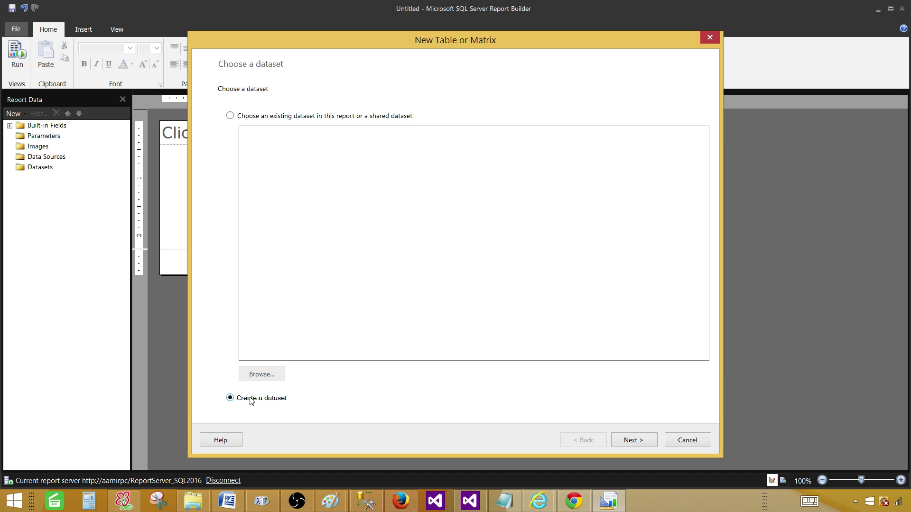
{"action": "left_click", "coordinate": [631, 440]}
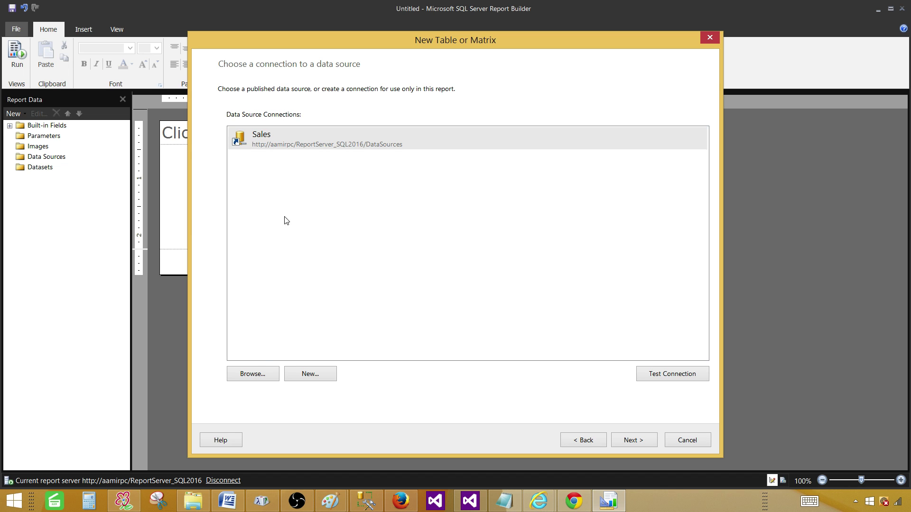
Step: Pick the Sales data source from the server's DataSources folder, then begin a new data source
{"action": "left_click", "coordinate": [253, 374]}
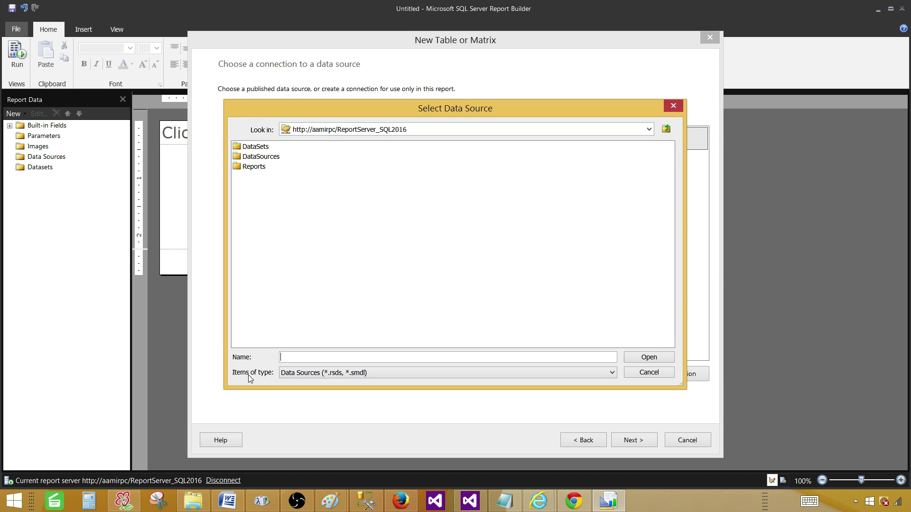
{"action": "double_click", "coordinate": [259, 158]}
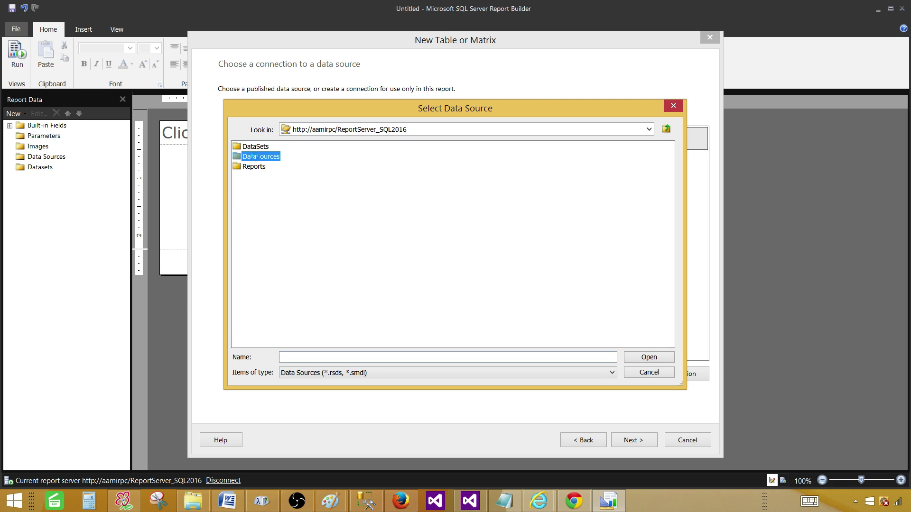
{"action": "left_click", "coordinate": [256, 148]}
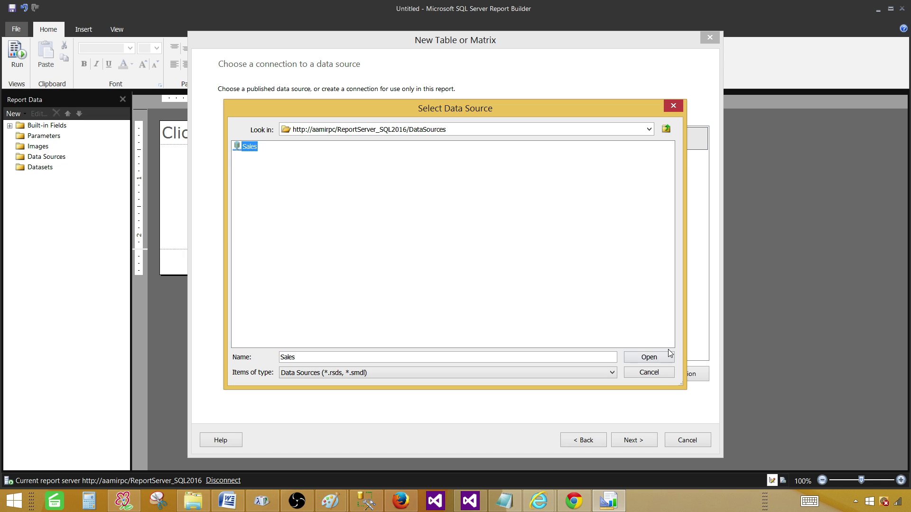
{"action": "left_click", "coordinate": [650, 358]}
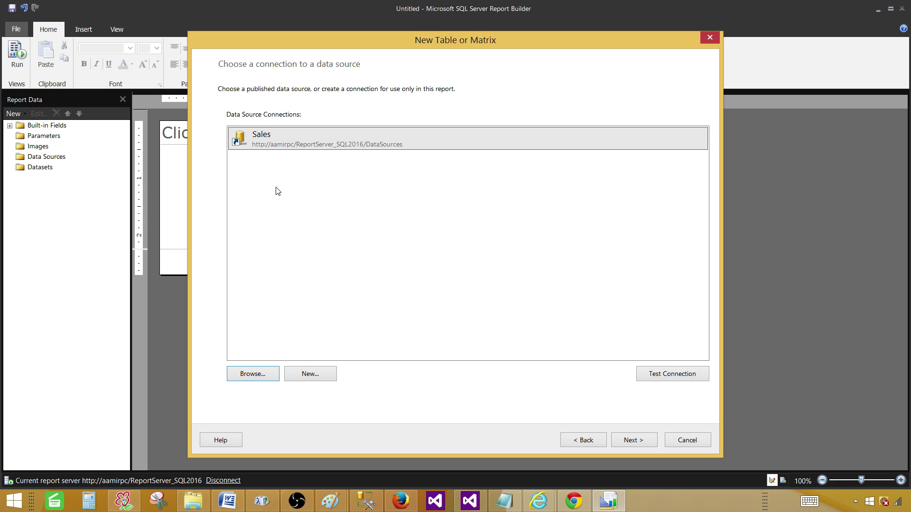
{"action": "left_click", "coordinate": [311, 380]}
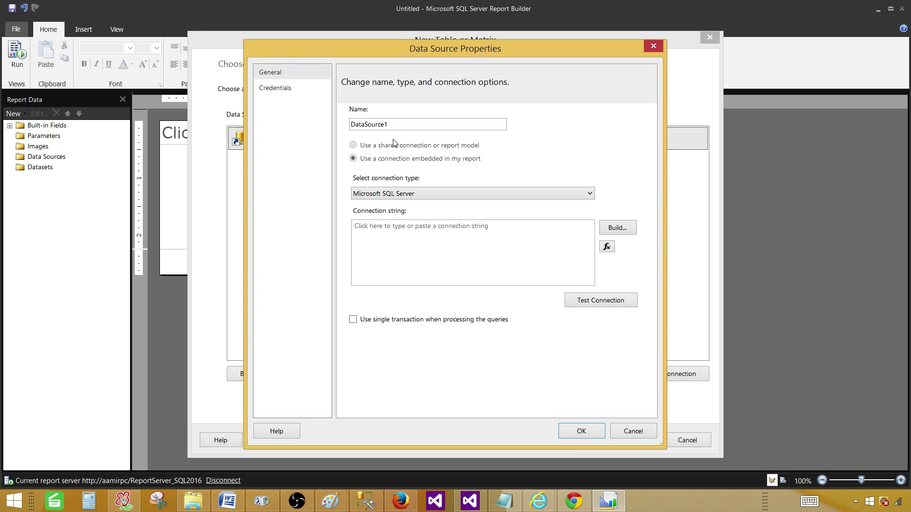
Step: Cancel the new DataSource1 connection and continue with Sales to the Design a query step
{"action": "left_click", "coordinate": [398, 123]}
{"action": "double_click", "coordinate": [398, 123]}
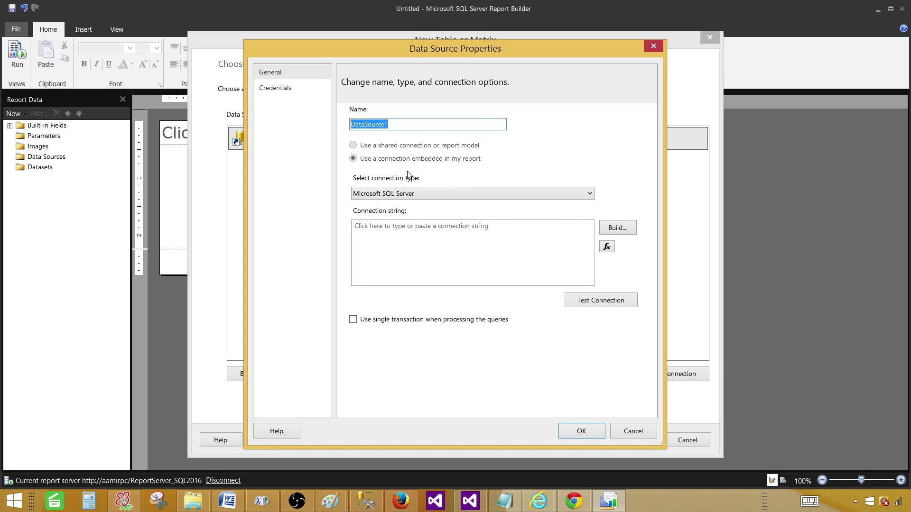
{"action": "left_click", "coordinate": [628, 228]}
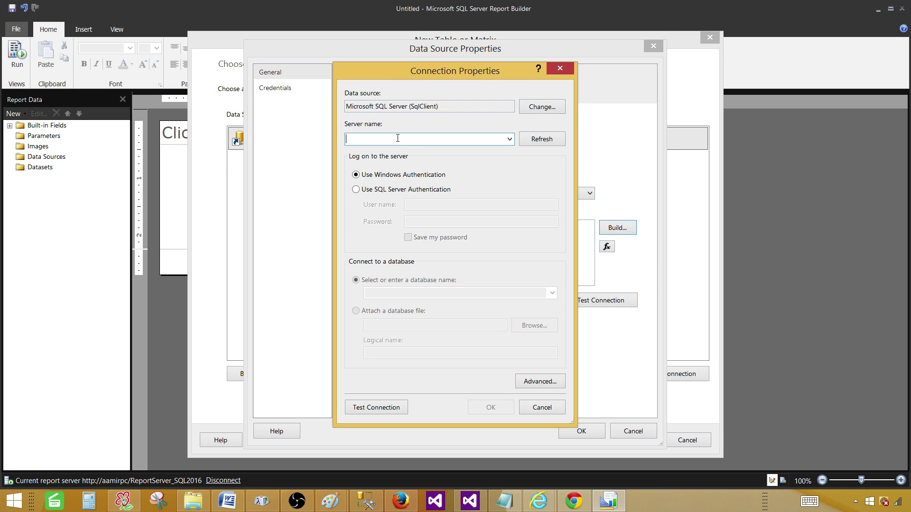
{"action": "left_click", "coordinate": [551, 409]}
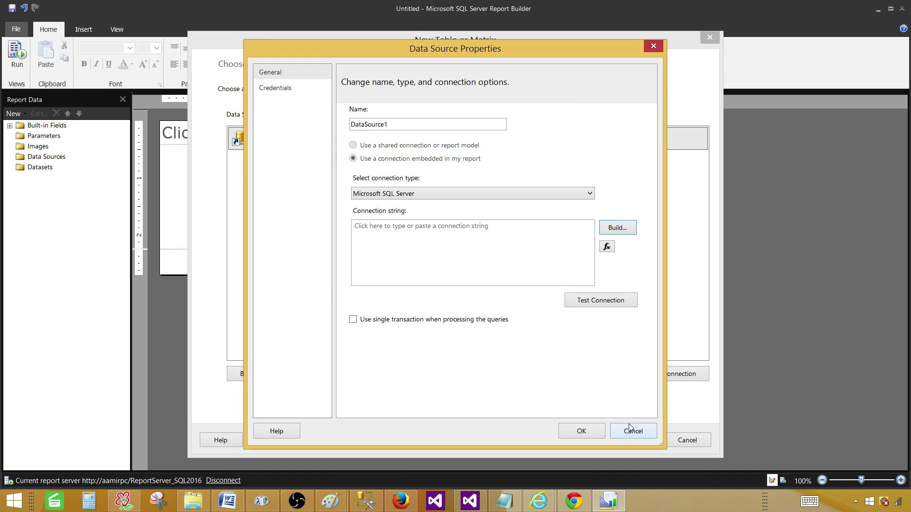
{"action": "left_click", "coordinate": [629, 427]}
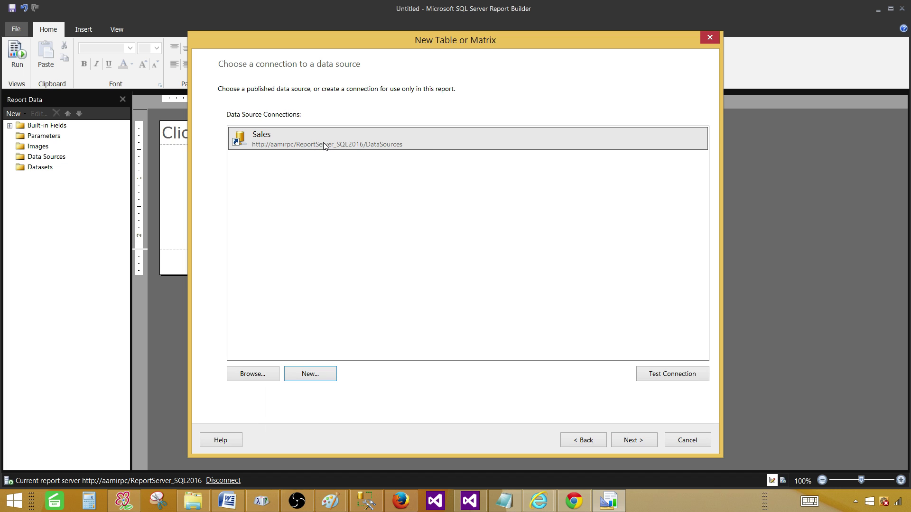
{"action": "left_click", "coordinate": [628, 441]}
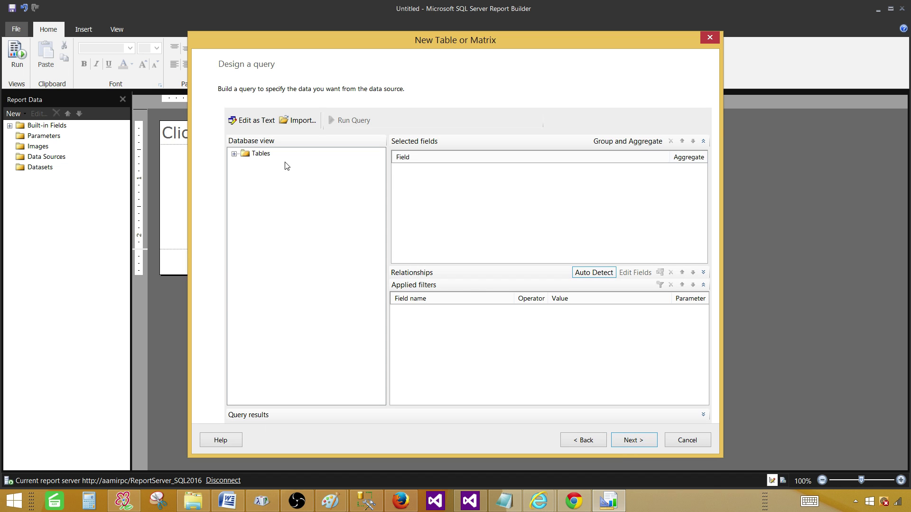
Step: Expand Tables and TotalSale to list columns id through Region, leaving none selected
{"action": "left_click", "coordinate": [235, 154]}
{"action": "left_click", "coordinate": [244, 164]}
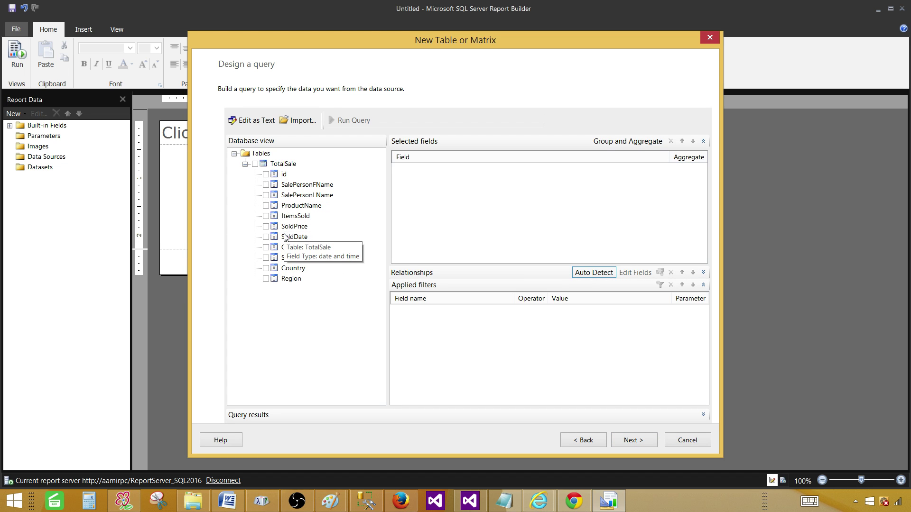
{"action": "left_click", "coordinate": [256, 164]}
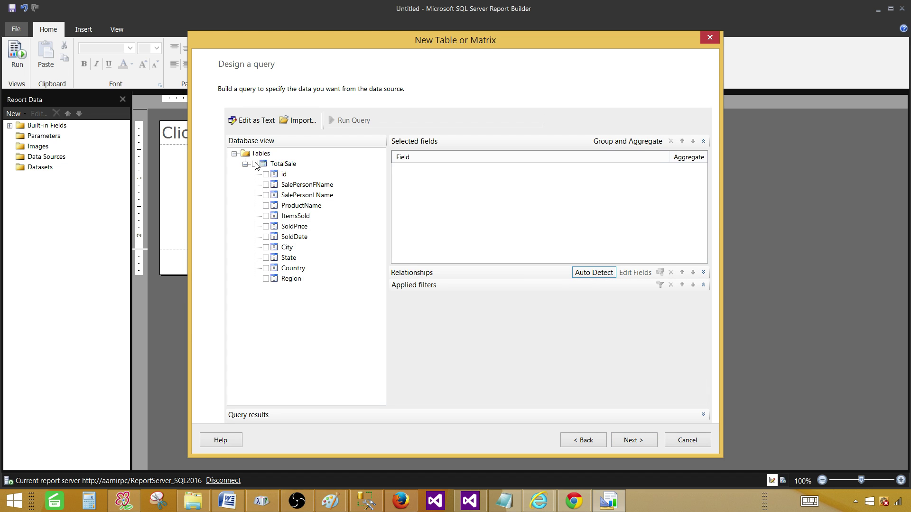
{"action": "left_click", "coordinate": [256, 164]}
{"action": "left_click", "coordinate": [255, 164]}
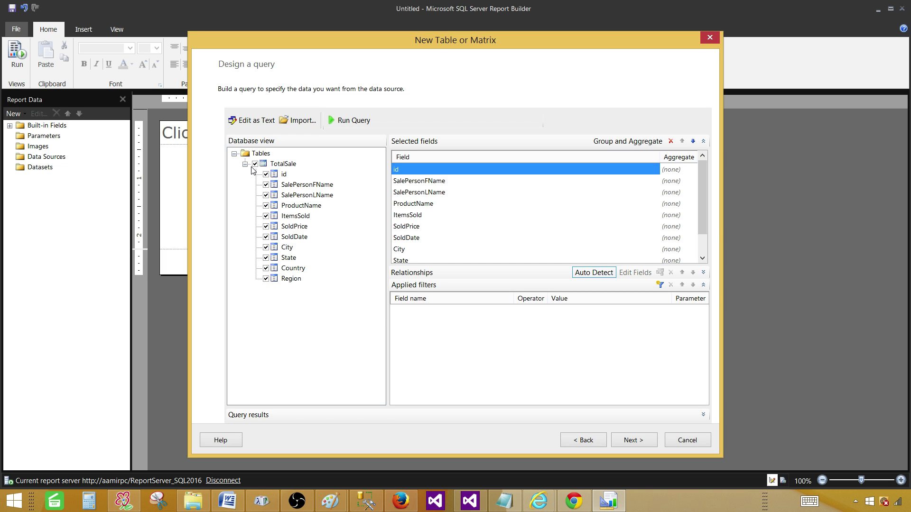
{"action": "left_click", "coordinate": [255, 165]}
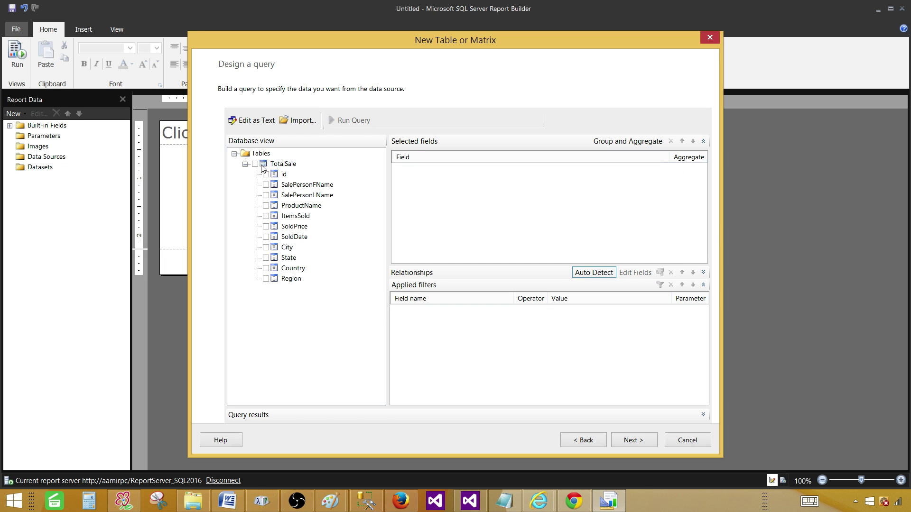
Step: Paste the ProductName, ItemsSold, Country, Region query into the text editor and run it
{"action": "left_click", "coordinate": [248, 122]}
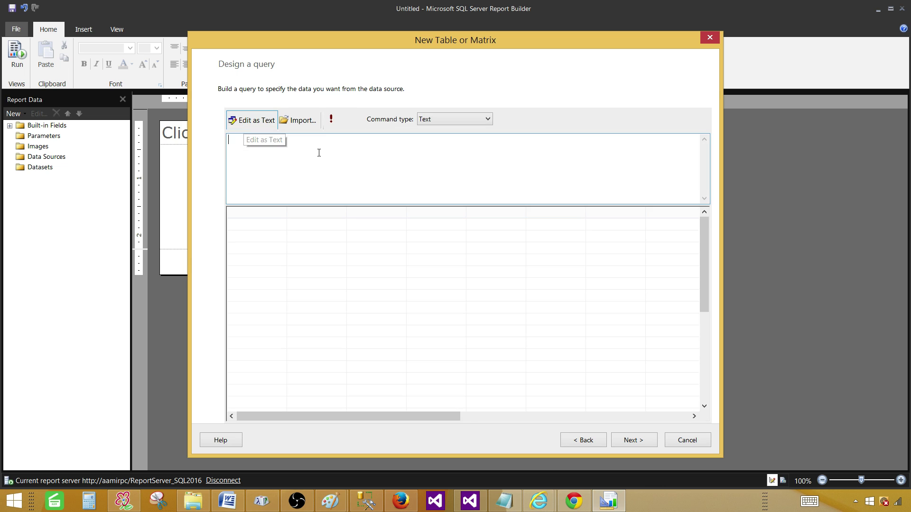
{"action": "right_click", "coordinate": [321, 155]}
{"action": "left_click", "coordinate": [250, 200]}
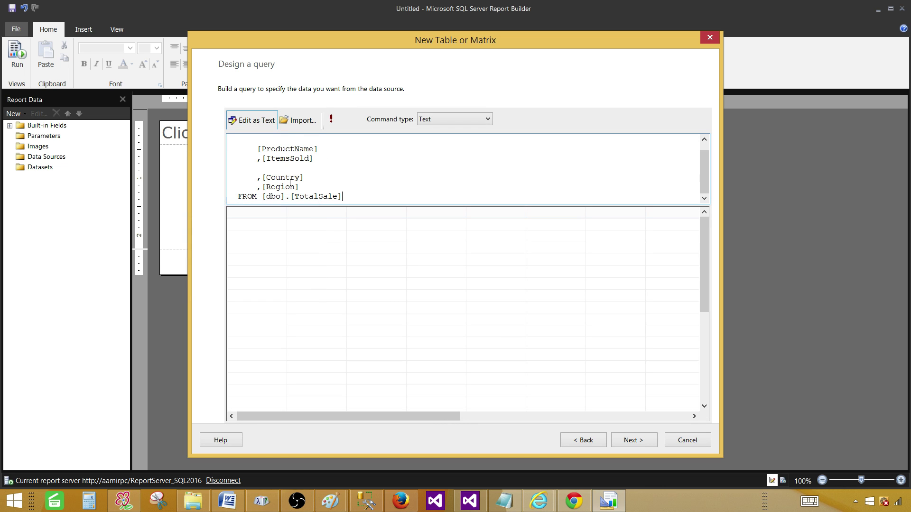
{"action": "left_click_drag", "start_coordinate": [334, 204], "coordinate": [334, 273]}
{"action": "left_click", "coordinate": [332, 121]}
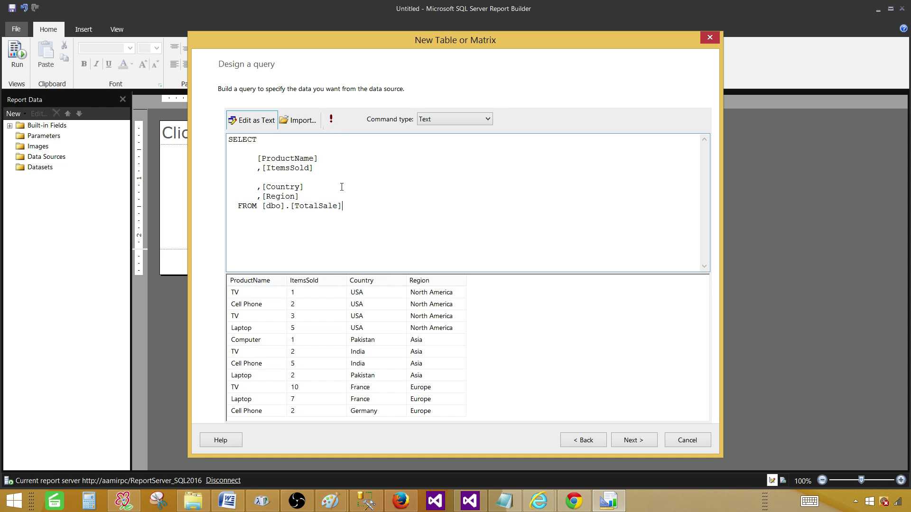
{"action": "left_click", "coordinate": [253, 281]}
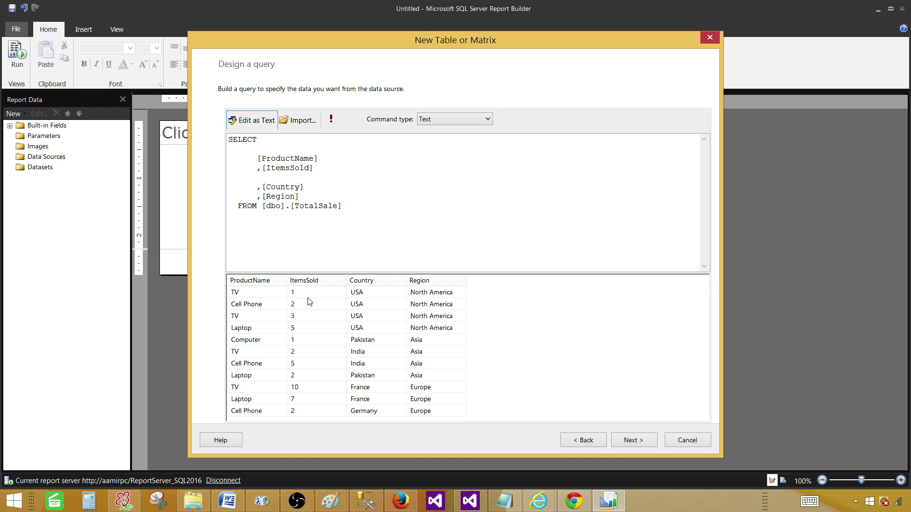
{"action": "left_click_drag", "start_coordinate": [338, 273], "coordinate": [349, 214]}
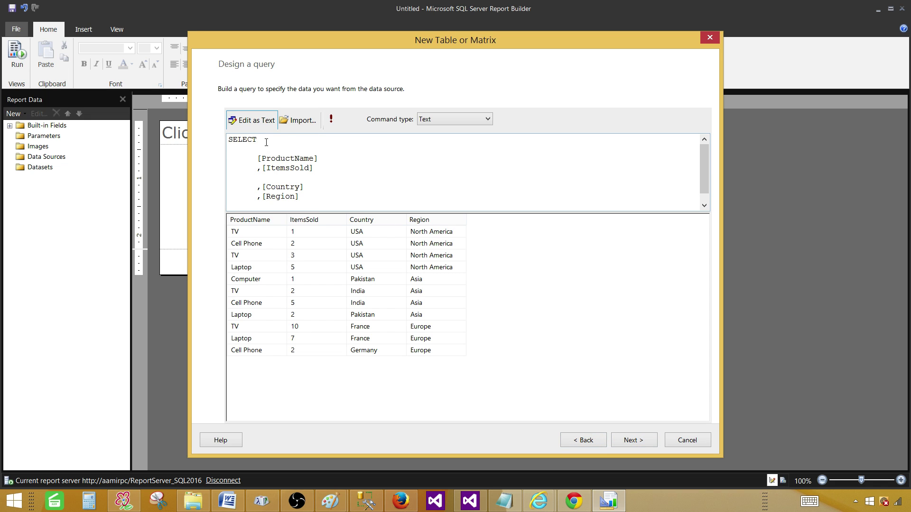
Step: After discarding it in the visual designer, paste the query as text again and run it for 11 rows
{"action": "left_click", "coordinate": [247, 121]}
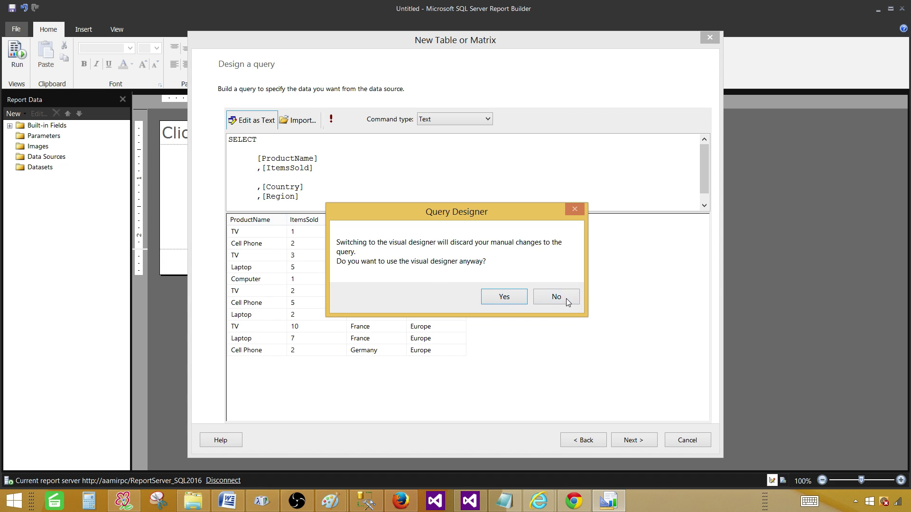
{"action": "left_click", "coordinate": [513, 297]}
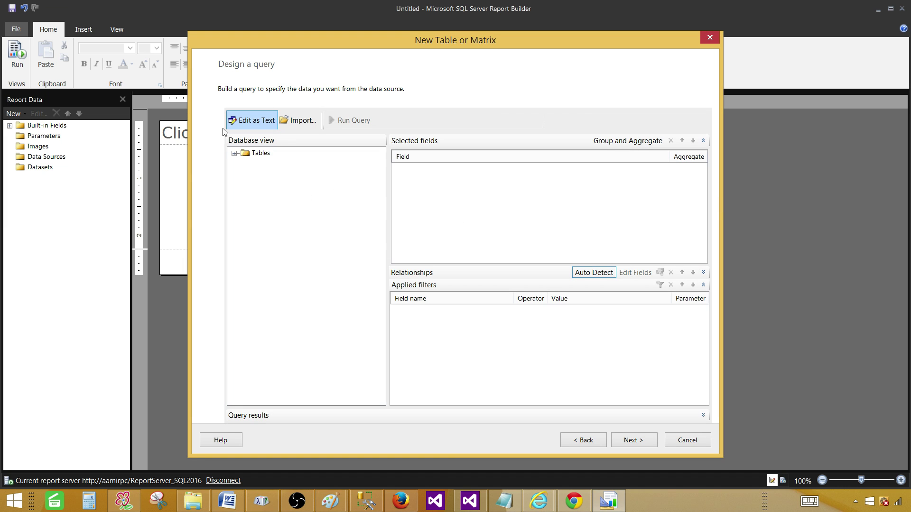
{"action": "left_click", "coordinate": [257, 121]}
{"action": "right_click", "coordinate": [361, 158]}
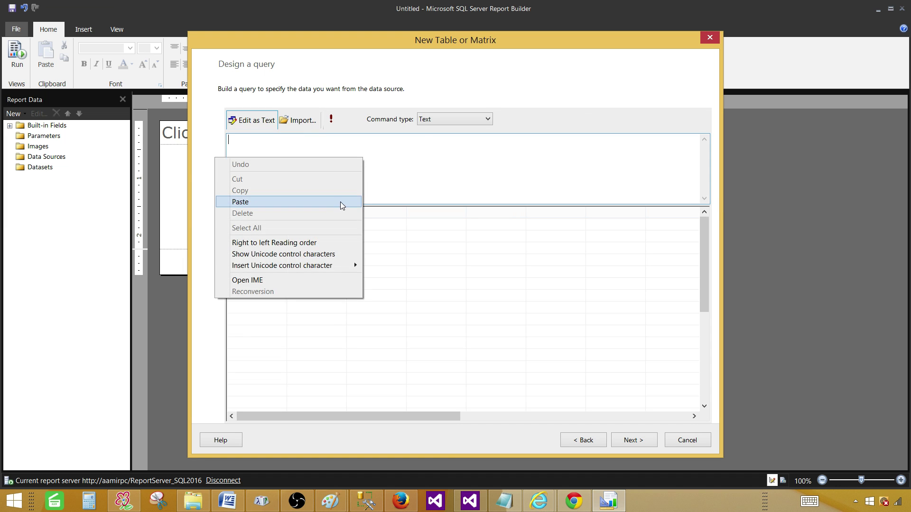
{"action": "left_click", "coordinate": [341, 203]}
{"action": "left_click", "coordinate": [339, 122]}
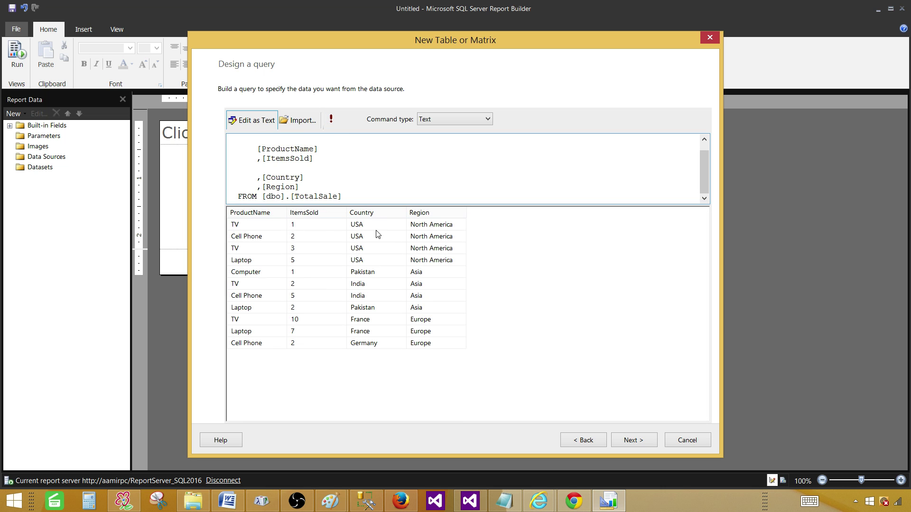
Step: Advance to Arrange fields and select ProductName, ItemsSold, Country and Region
{"action": "left_click", "coordinate": [638, 441]}
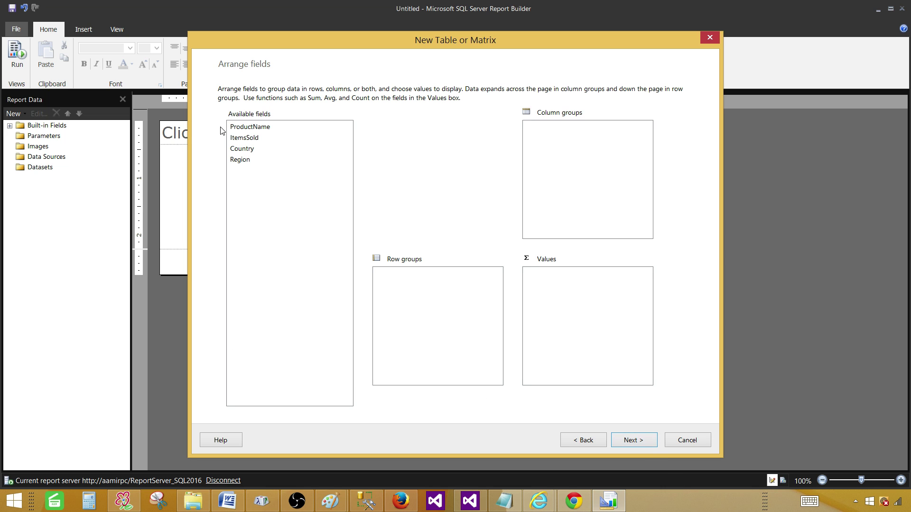
{"action": "left_click", "coordinate": [253, 127]}
{"action": "left_click", "coordinate": [242, 139]}
{"action": "left_click", "coordinate": [240, 149]}
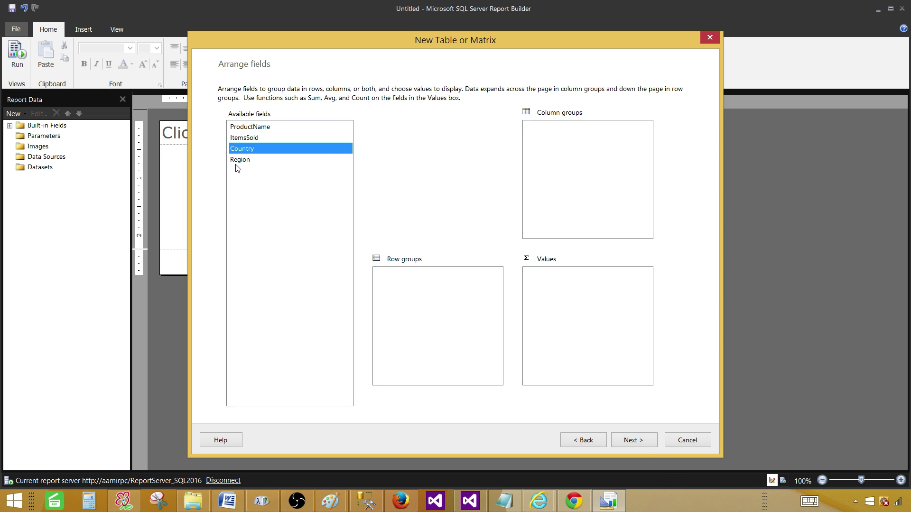
{"action": "left_click", "coordinate": [238, 161]}
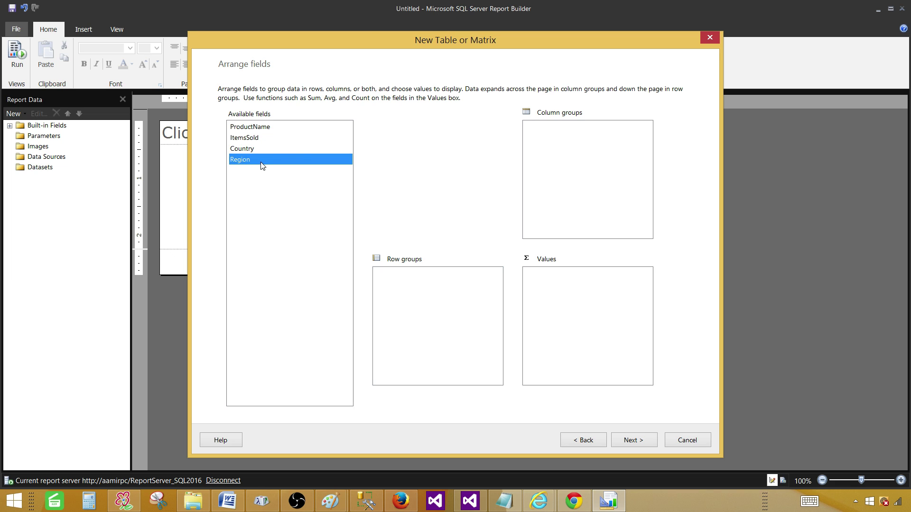
Step: Put Region in Column groups, Country in Row groups and Sum(ItemsSold) in Values
{"action": "left_click_drag", "start_coordinate": [261, 163], "coordinate": [584, 136]}
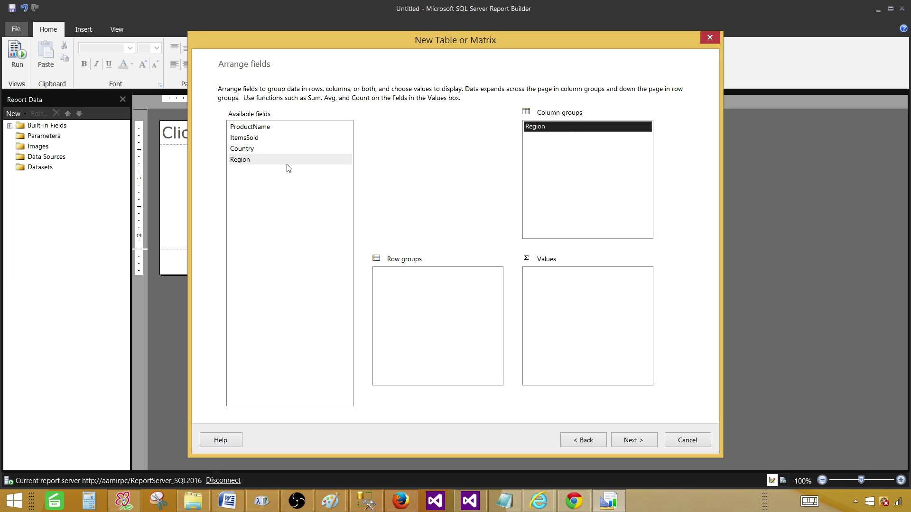
{"action": "left_click", "coordinate": [421, 290]}
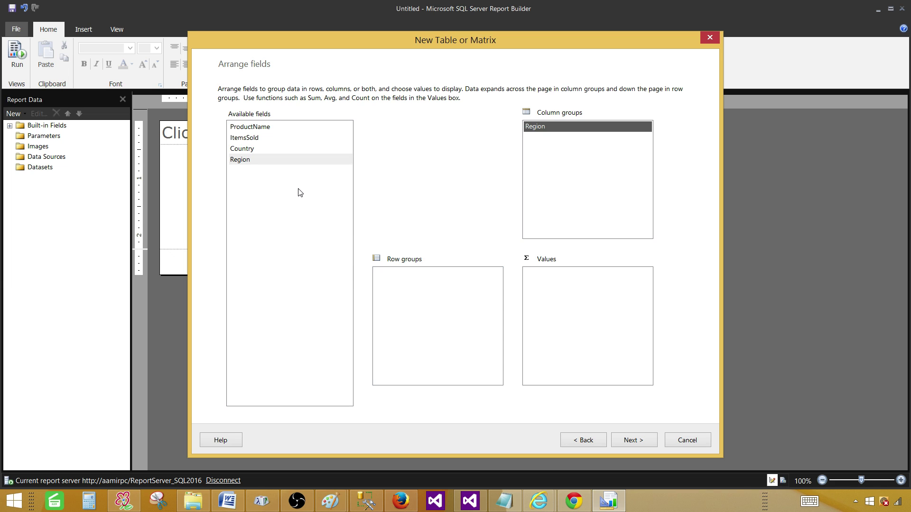
{"action": "left_click_drag", "start_coordinate": [243, 149], "coordinate": [391, 286]}
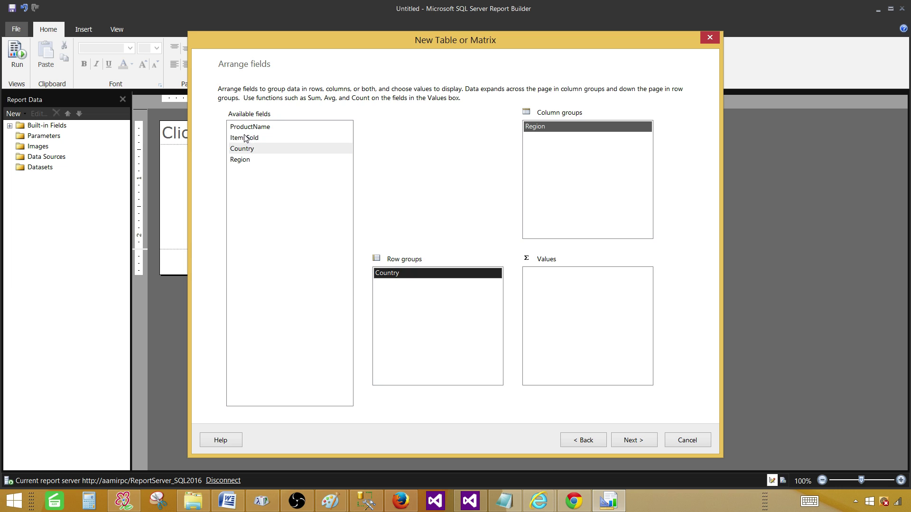
{"action": "left_click_drag", "start_coordinate": [239, 138], "coordinate": [531, 274]}
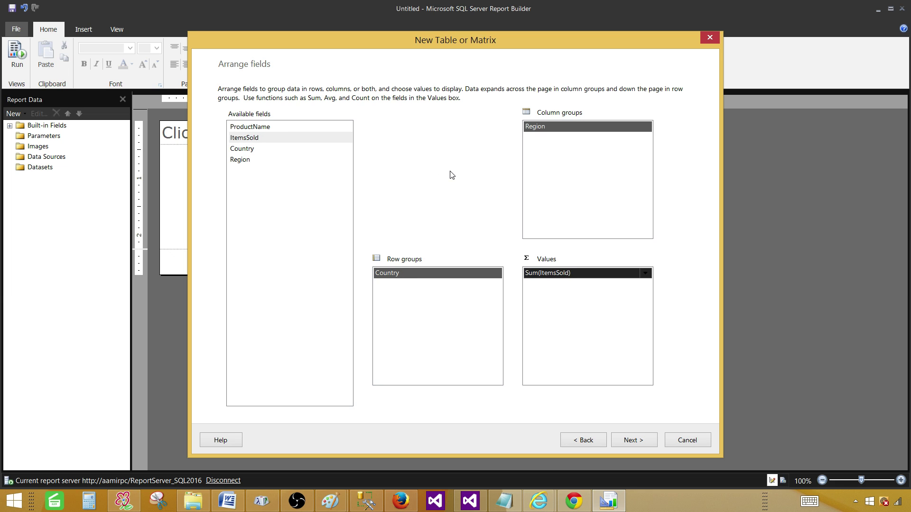
{"action": "left_click", "coordinate": [630, 440]}
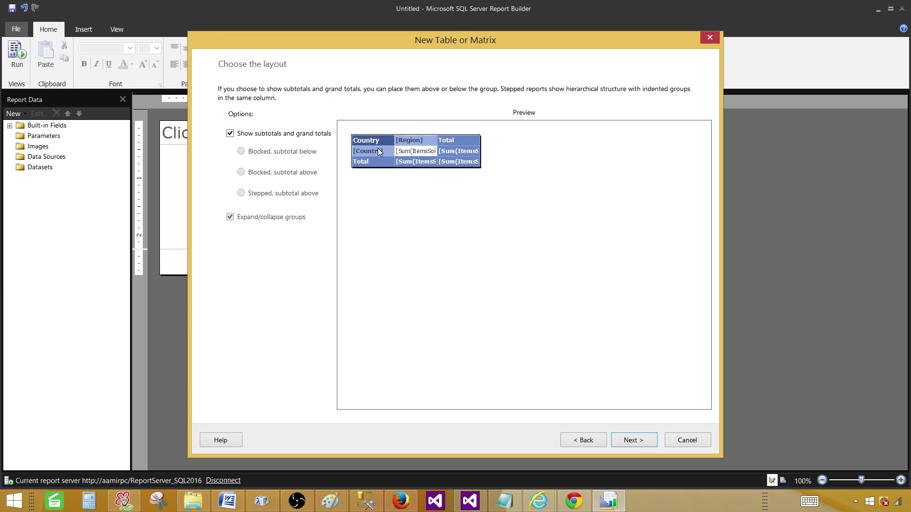
Step: Leave Show subtotals and grand totals checked on the layout page and continue
{"action": "left_click", "coordinate": [230, 133]}
{"action": "left_click", "coordinate": [230, 134]}
{"action": "left_click", "coordinate": [625, 441]}
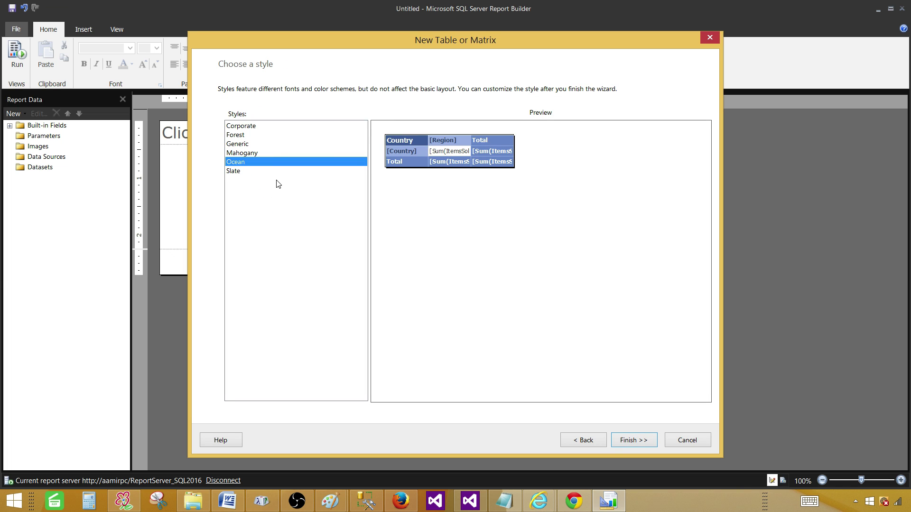
Step: Preview Mahogany and Generic, then apply the Forest style and finish the wizard
{"action": "left_click", "coordinate": [252, 152]}
{"action": "left_click", "coordinate": [246, 144]}
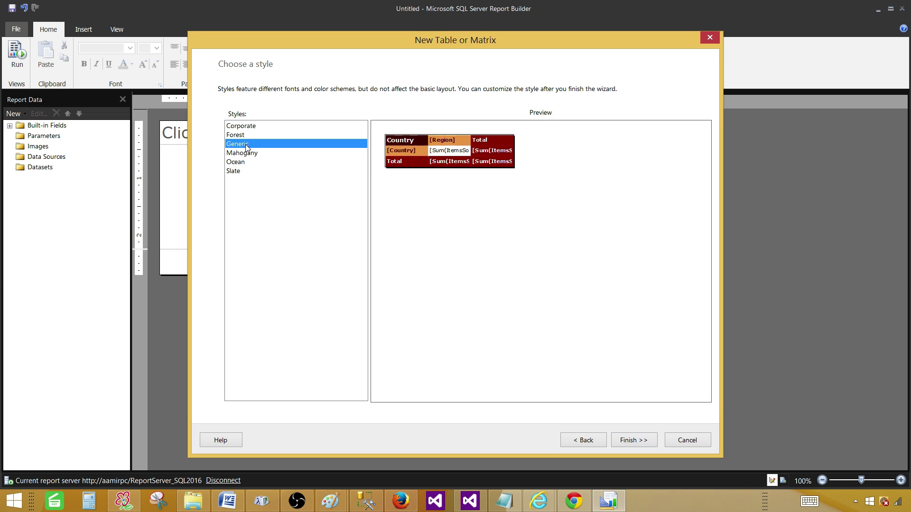
{"action": "left_click", "coordinate": [246, 136]}
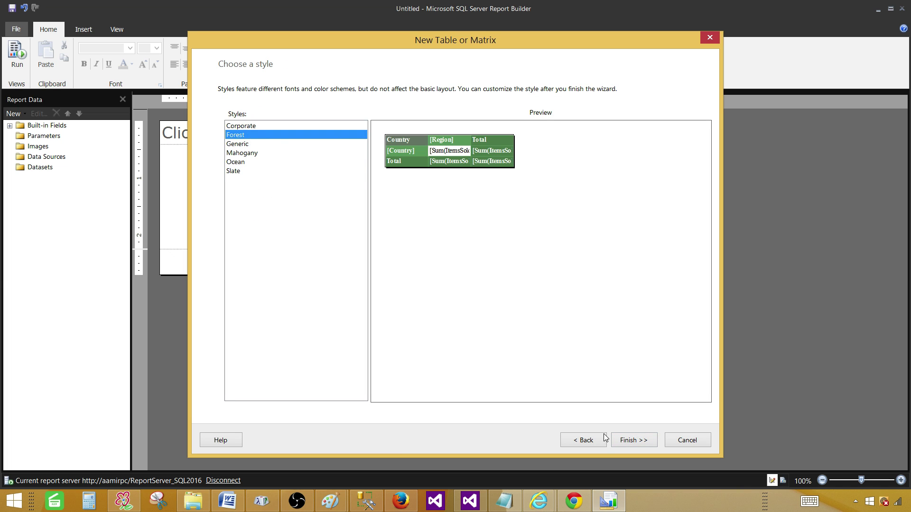
{"action": "left_click", "coordinate": [634, 441]}
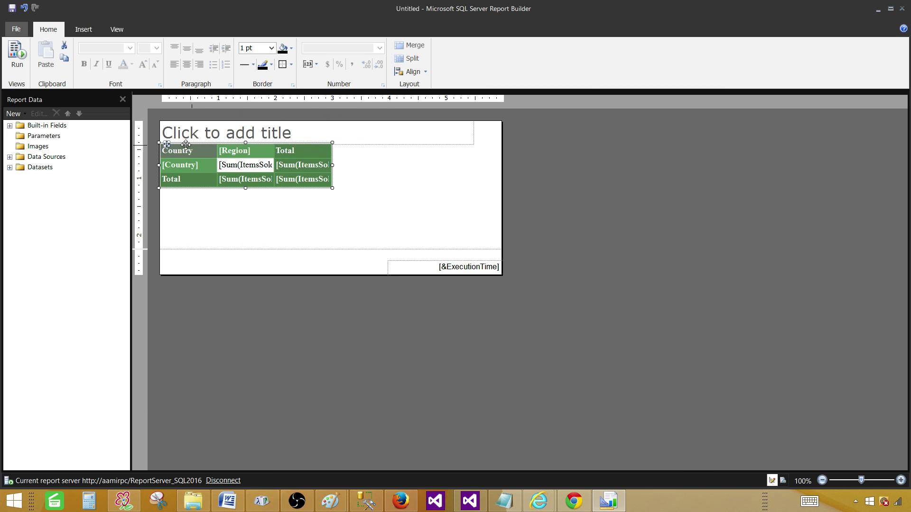
Step: Enter 'Matrix Report' as the report title
{"action": "left_click", "coordinate": [299, 137]}
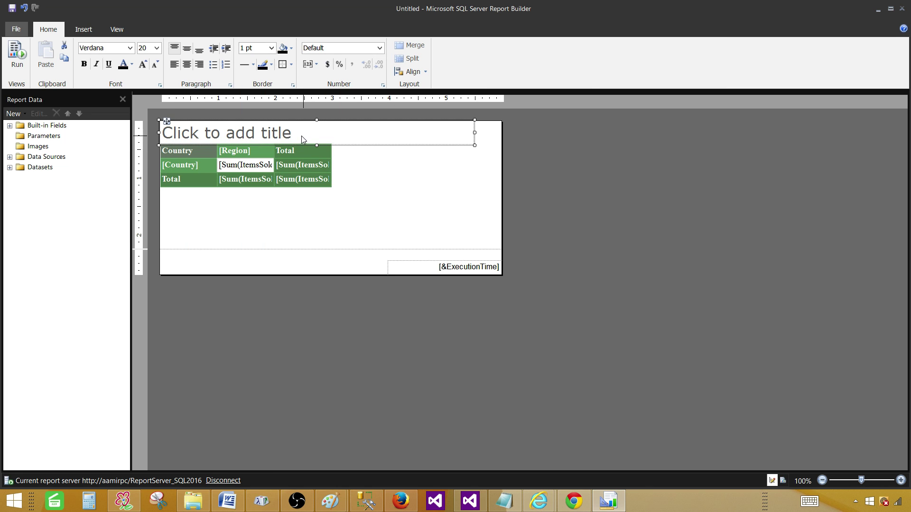
{"action": "left_click", "coordinate": [295, 131]}
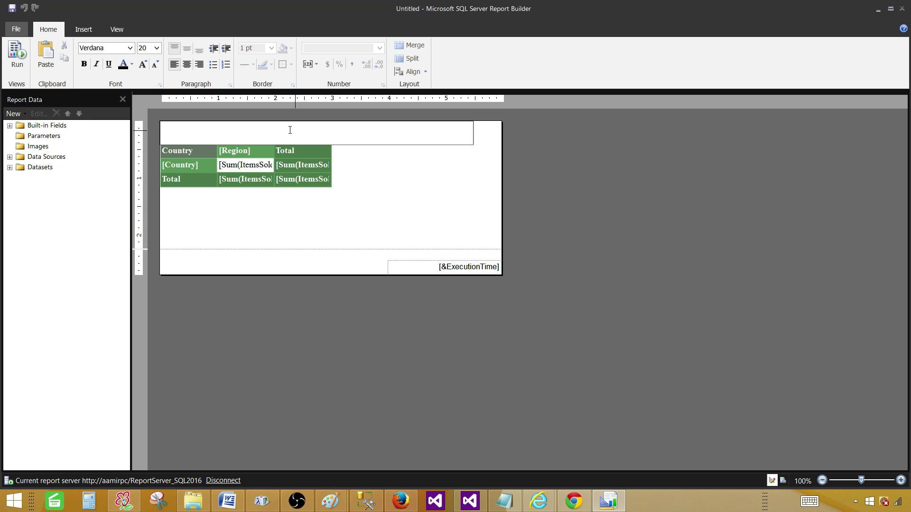
{"action": "type", "text": "Matrix Re"}
{"action": "type", "text": "port"}
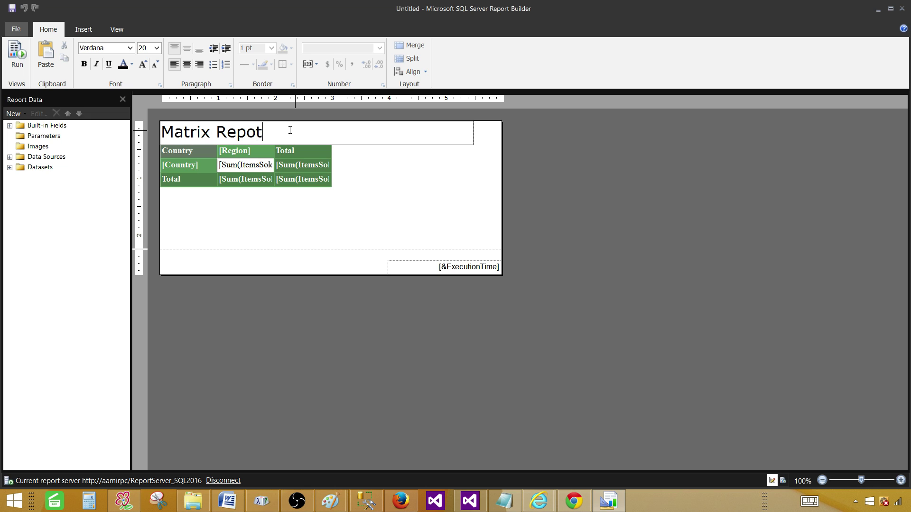
{"action": "key", "text": "Return"}
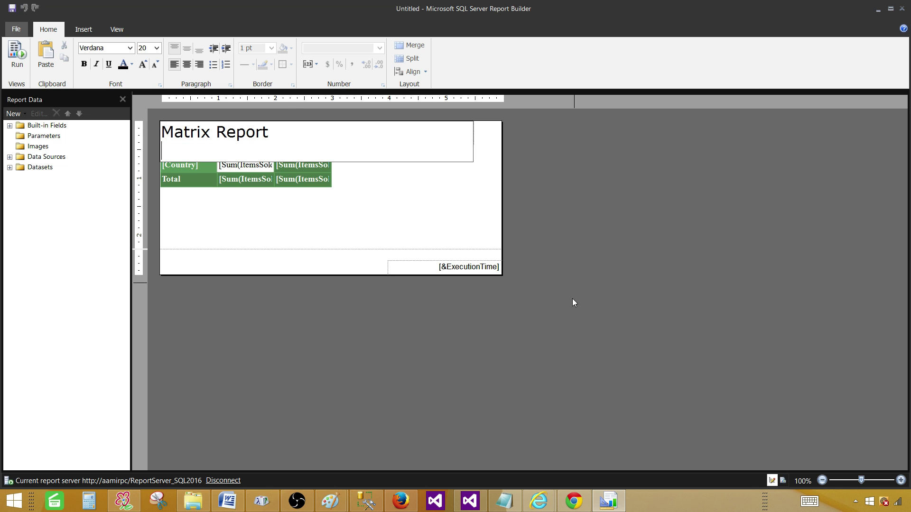
{"action": "left_click", "coordinate": [285, 201]}
Step: Select and deselect the matrix, then run the report preview
{"action": "left_click", "coordinate": [178, 146]}
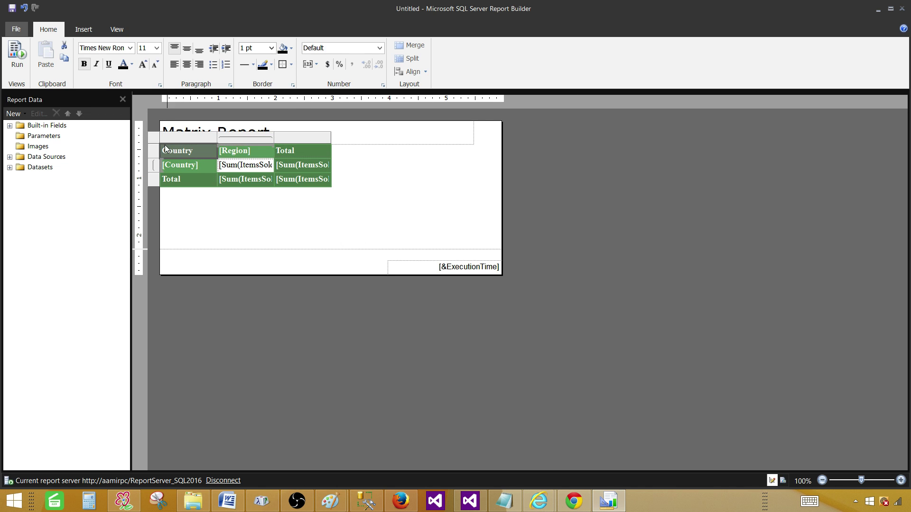
{"action": "left_click", "coordinate": [157, 141]}
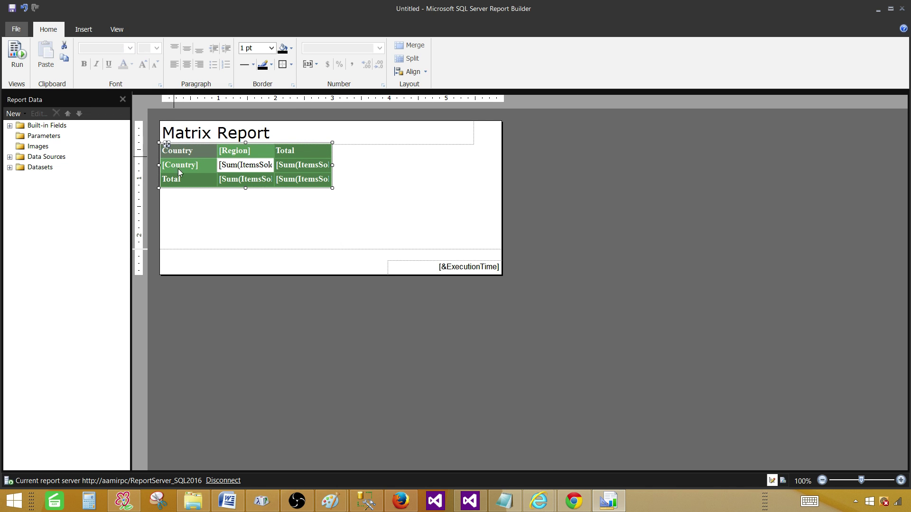
{"action": "left_click", "coordinate": [318, 213]}
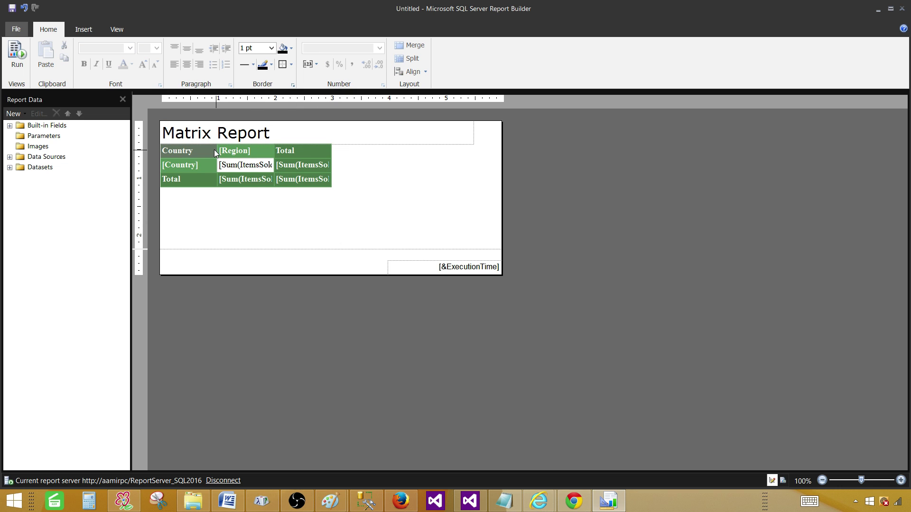
{"action": "left_click", "coordinate": [18, 53]}
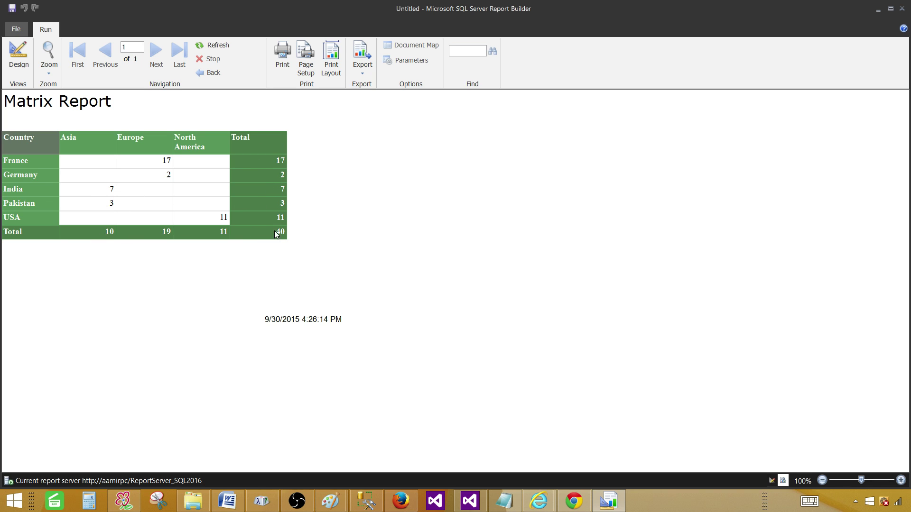
{"action": "left_click", "coordinate": [18, 60]}
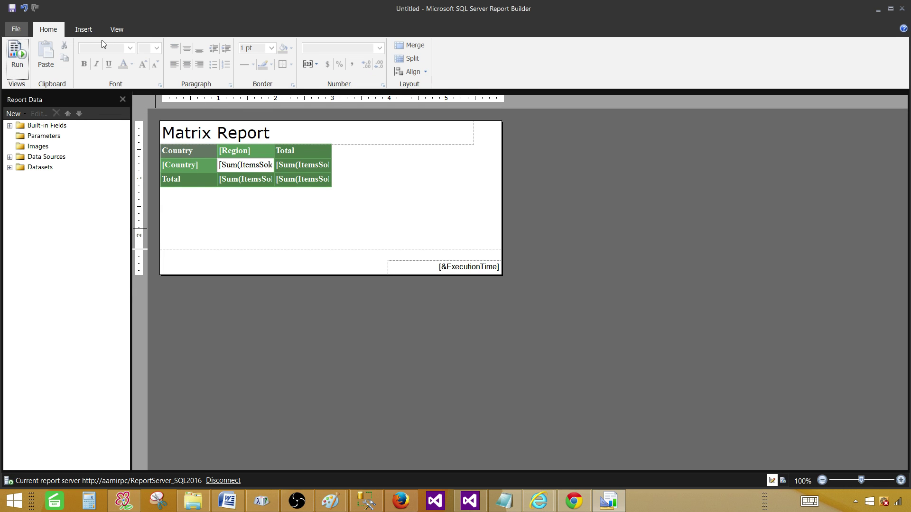
Step: Enable the Grouping panes from the View tab and expand DataSet1's field list
{"action": "left_click", "coordinate": [116, 30]}
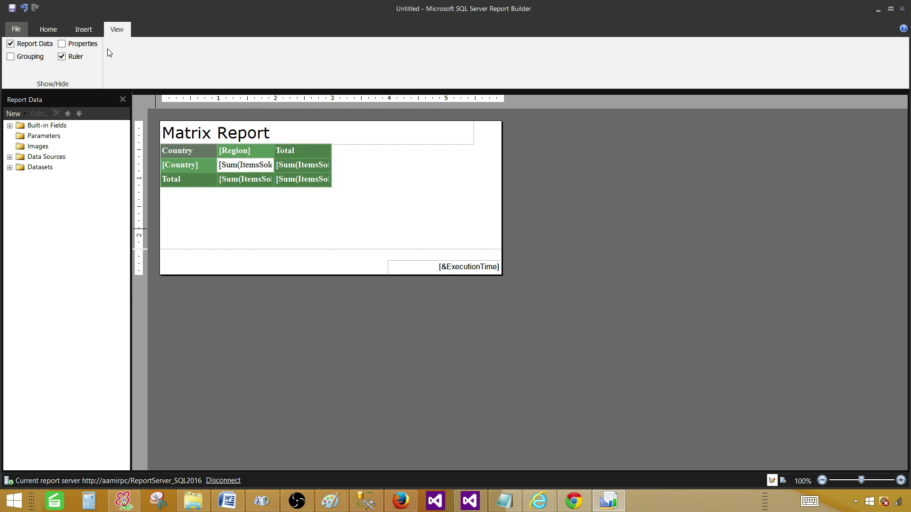
{"action": "left_click", "coordinate": [31, 56]}
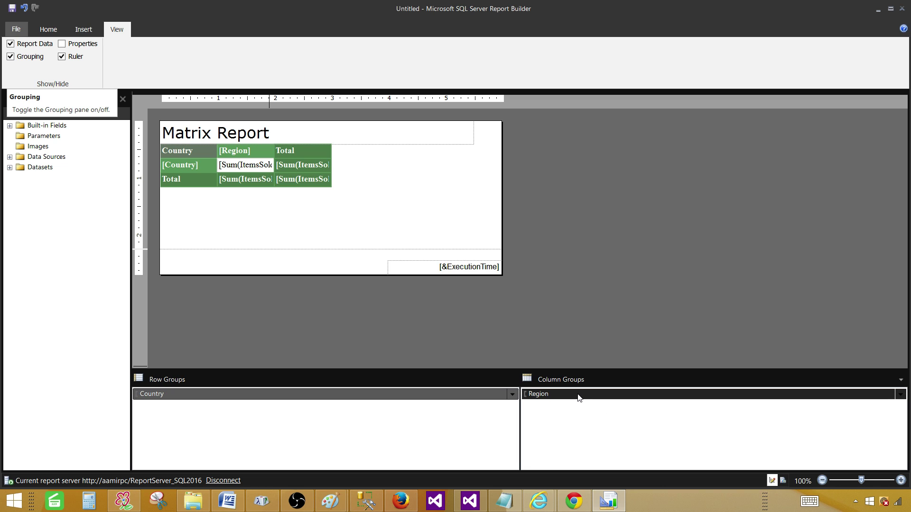
{"action": "left_click", "coordinate": [10, 168]}
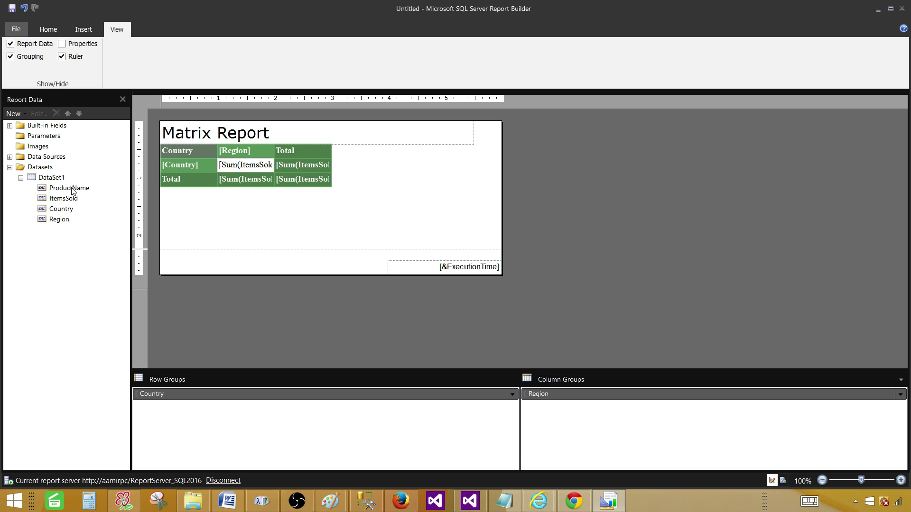
Step: Nest ProductName as a child row group under Country in the Row Groups pane
{"action": "left_click_drag", "start_coordinate": [71, 191], "coordinate": [152, 404]}
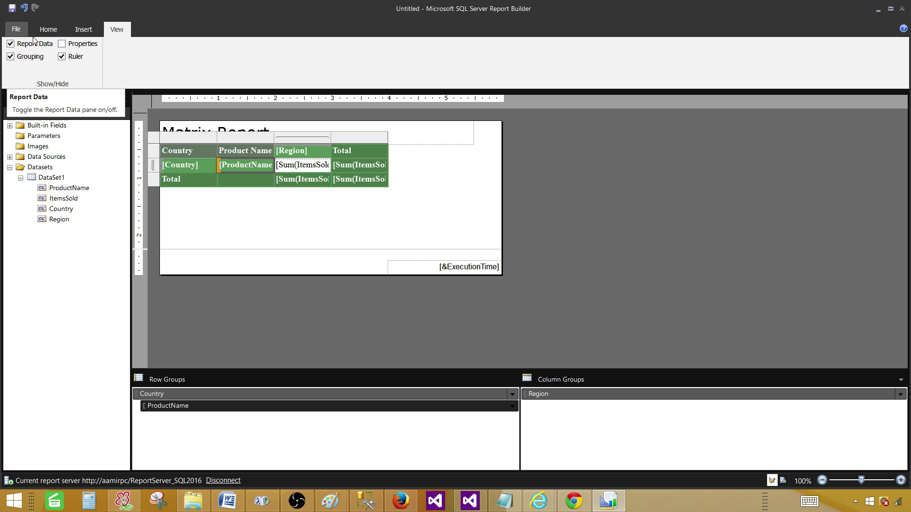
{"action": "left_click", "coordinate": [17, 30]}
{"action": "left_click", "coordinate": [332, 80]}
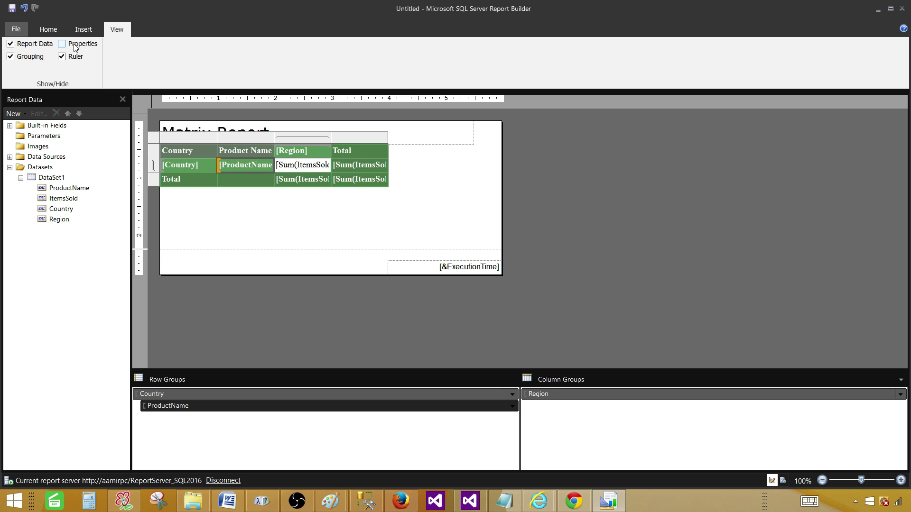
Step: Browse the Insert and Home ribbon tabs and the File menu without changes
{"action": "left_click", "coordinate": [79, 28]}
{"action": "left_click", "coordinate": [44, 30]}
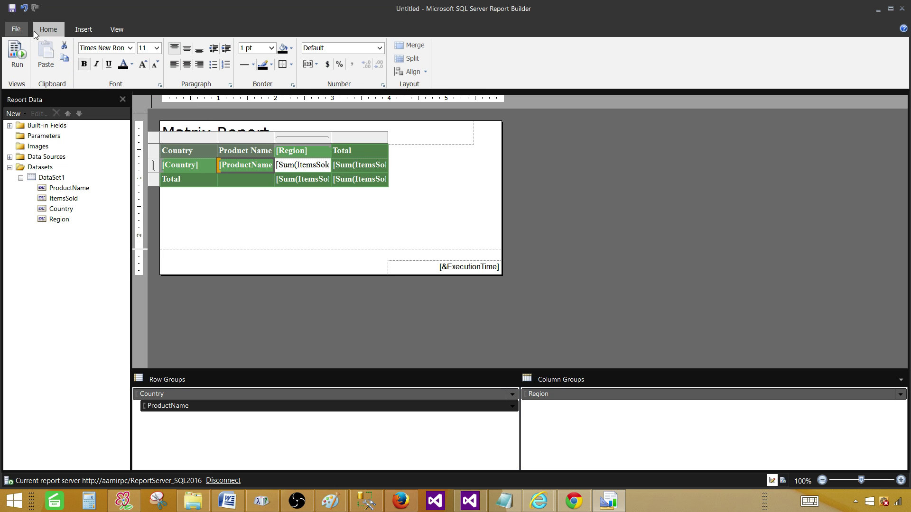
{"action": "left_click", "coordinate": [17, 29]}
{"action": "left_click", "coordinate": [422, 193]}
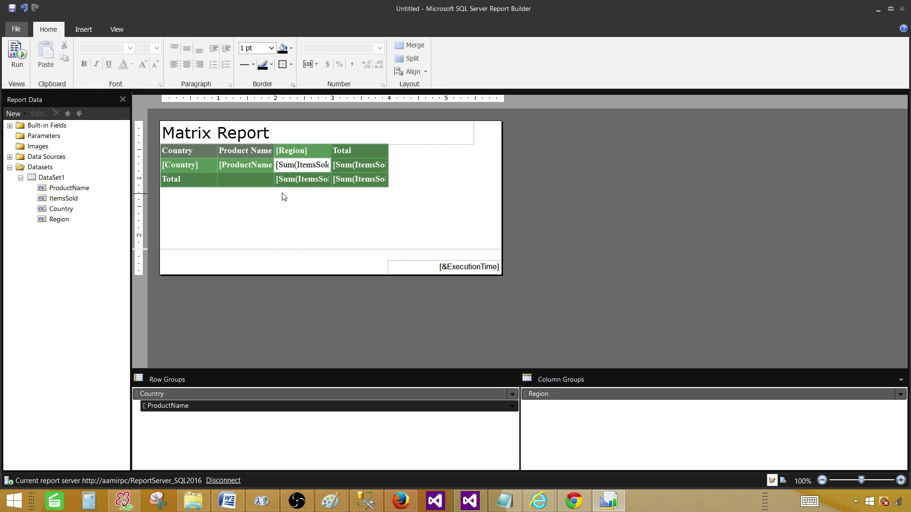
{"action": "left_click", "coordinate": [20, 29]}
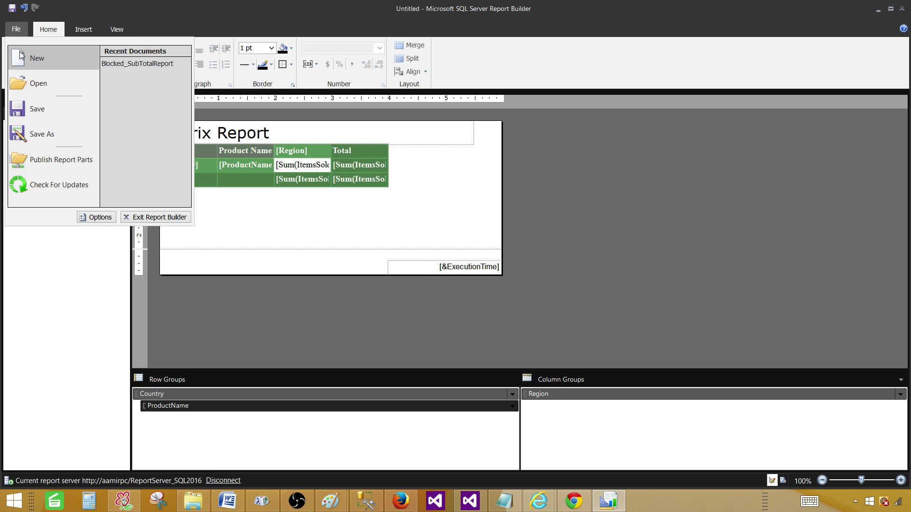
{"action": "left_click", "coordinate": [65, 31]}
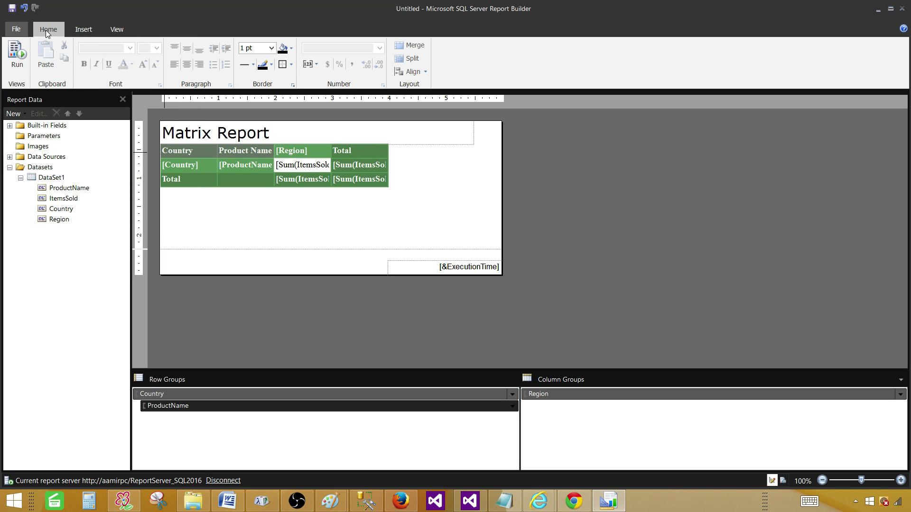
{"action": "left_click", "coordinate": [16, 58]}
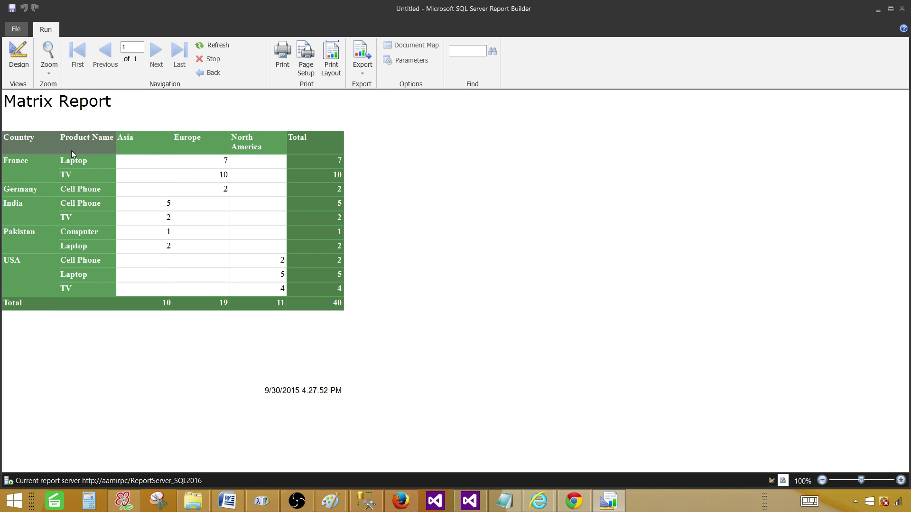
{"action": "left_click", "coordinate": [20, 61]}
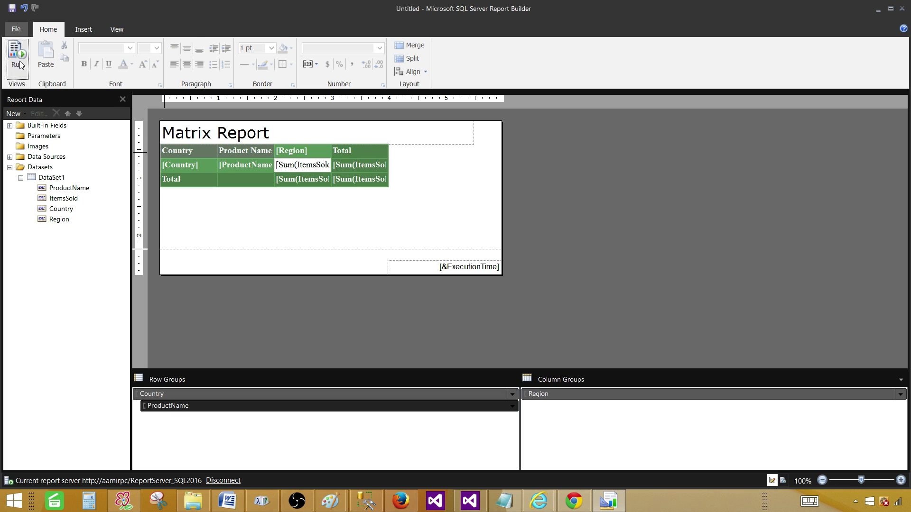
Step: Rename DataSet1 to DSET_Sales, delete the blank query line, refresh fields and apply
{"action": "left_click", "coordinate": [57, 180]}
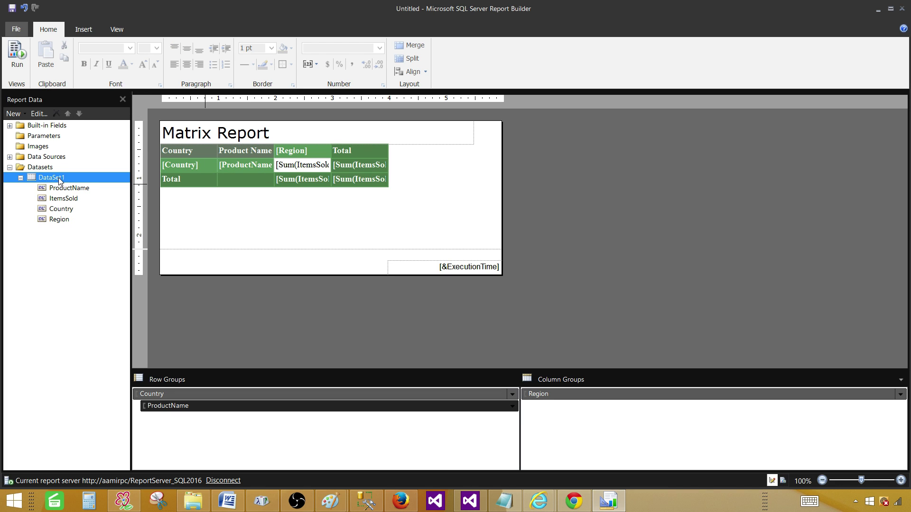
{"action": "double_click", "coordinate": [60, 180]}
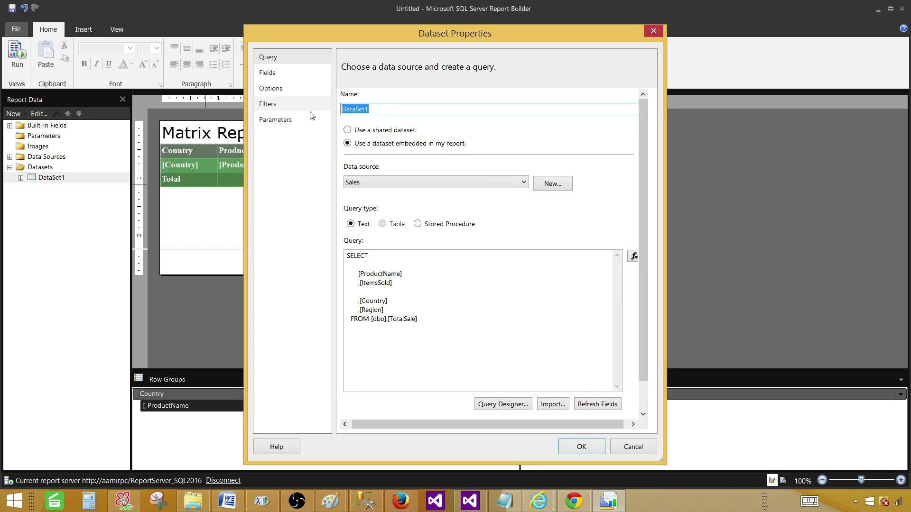
{"action": "type", "text": "DSET_Sales"}
{"action": "left_click", "coordinate": [364, 291]}
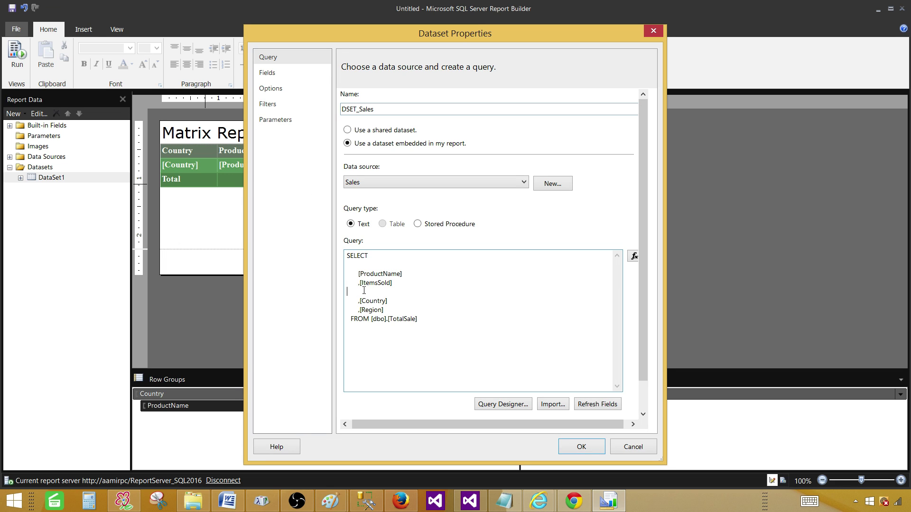
{"action": "key", "text": "BackSpace"}
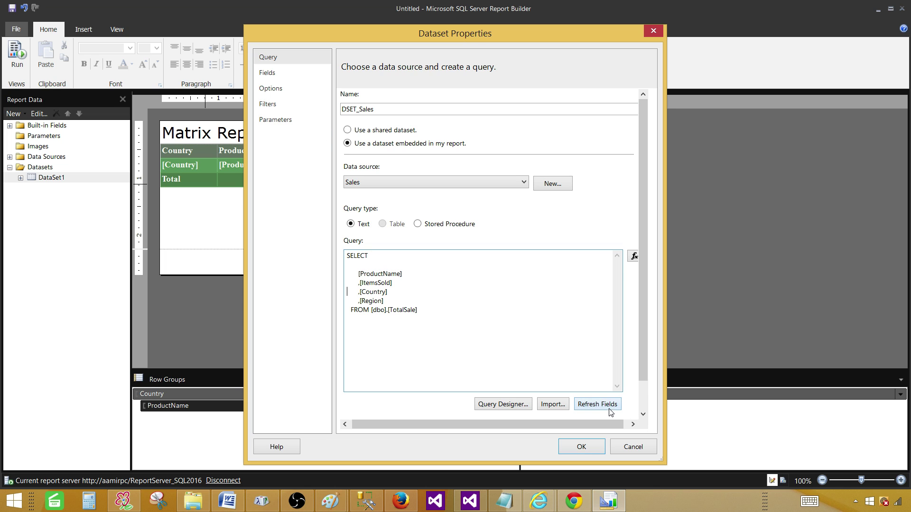
{"action": "left_click", "coordinate": [598, 404]}
{"action": "left_click", "coordinate": [586, 446]}
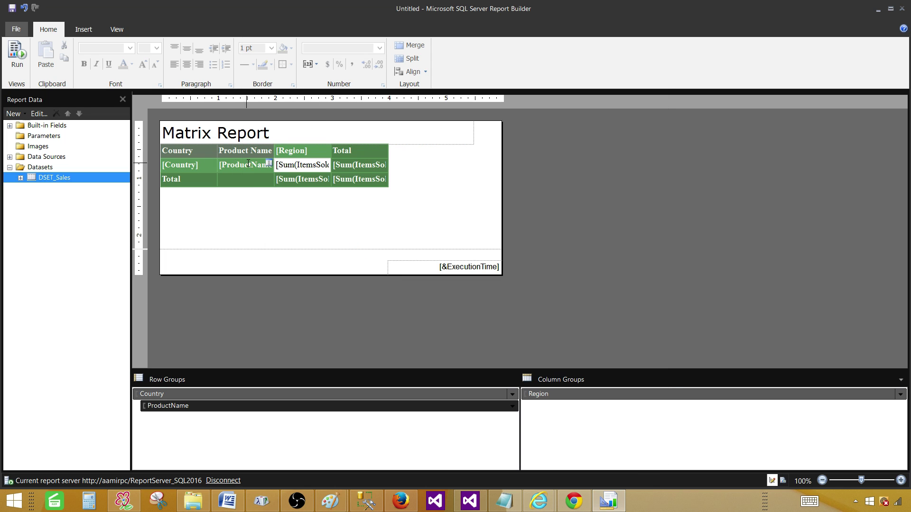
Step: Delete the ProductName row group with its related rows and columns, then expand DSET_Sales
{"action": "left_click", "coordinate": [240, 151]}
{"action": "left_click", "coordinate": [249, 138]}
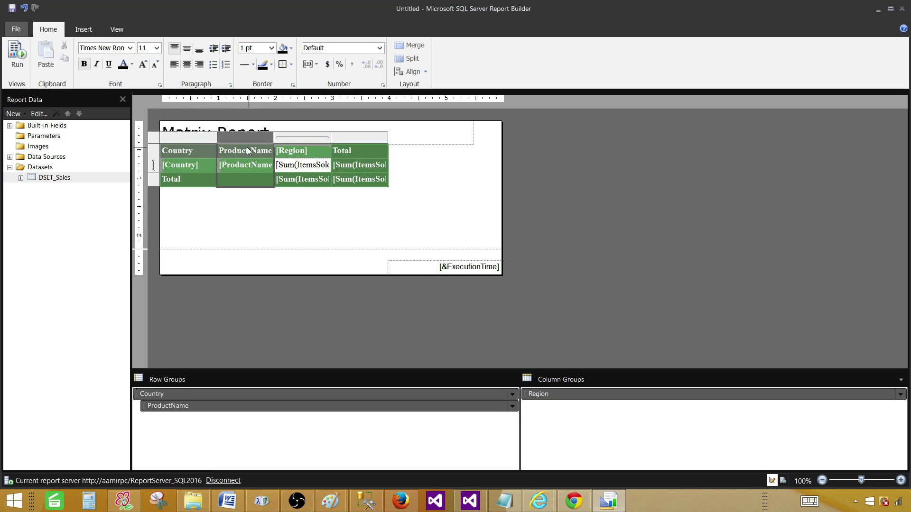
{"action": "left_click", "coordinate": [177, 406]}
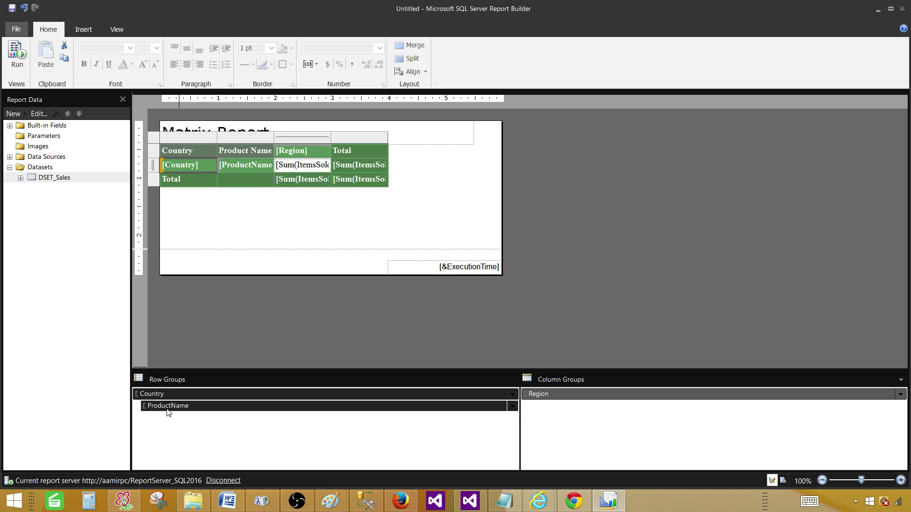
{"action": "right_click", "coordinate": [168, 408]}
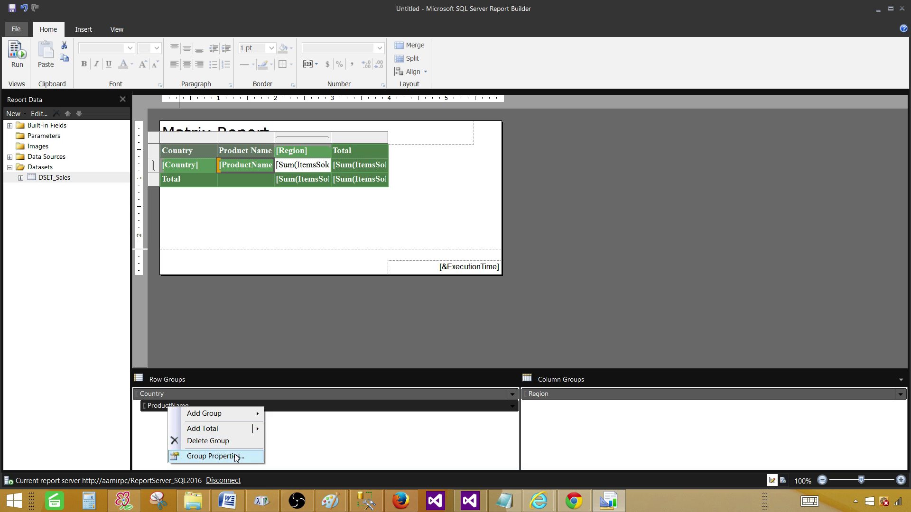
{"action": "left_click", "coordinate": [223, 441]}
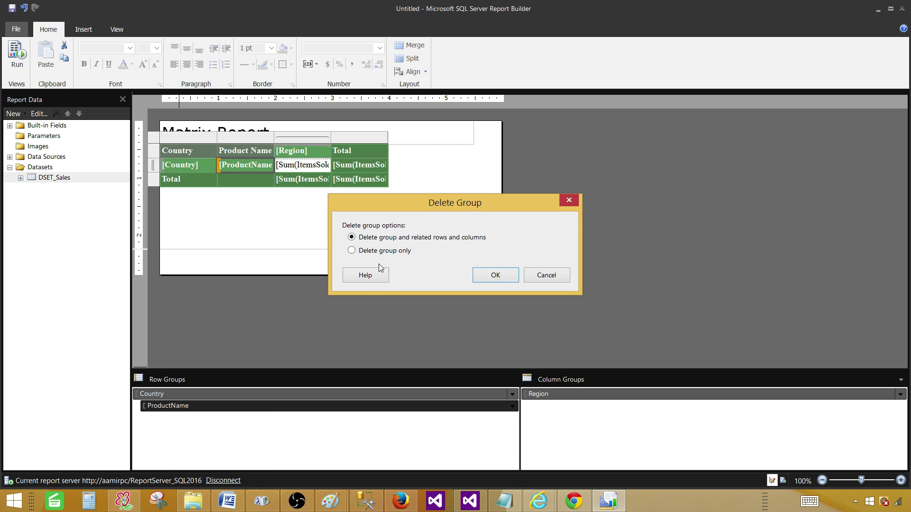
{"action": "left_click", "coordinate": [496, 276]}
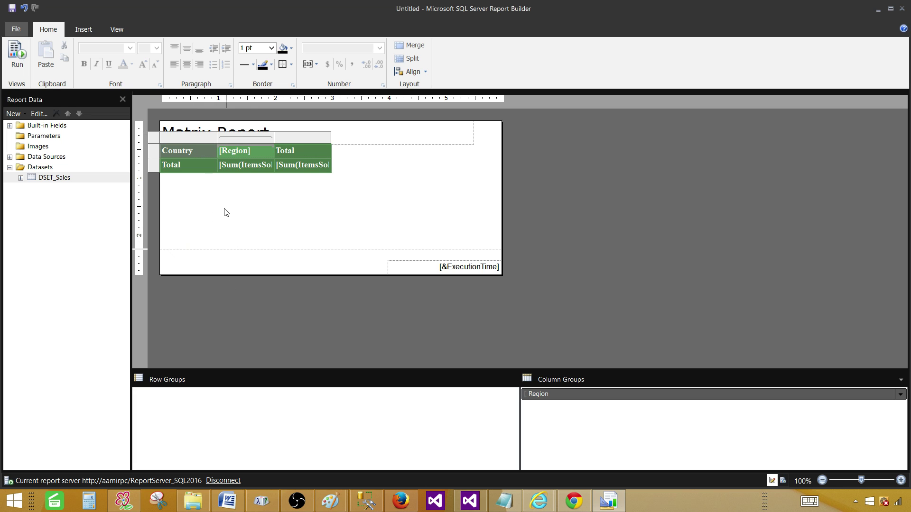
{"action": "left_click", "coordinate": [208, 210]}
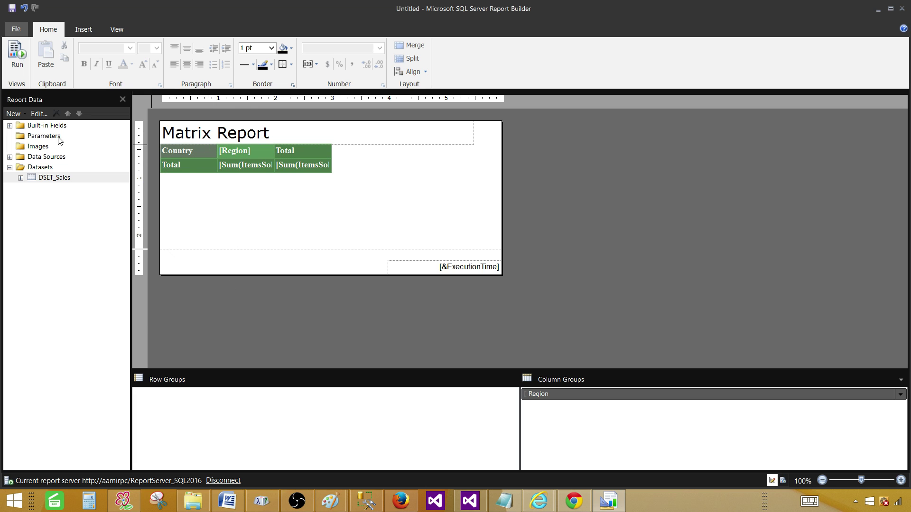
{"action": "left_click", "coordinate": [22, 178]}
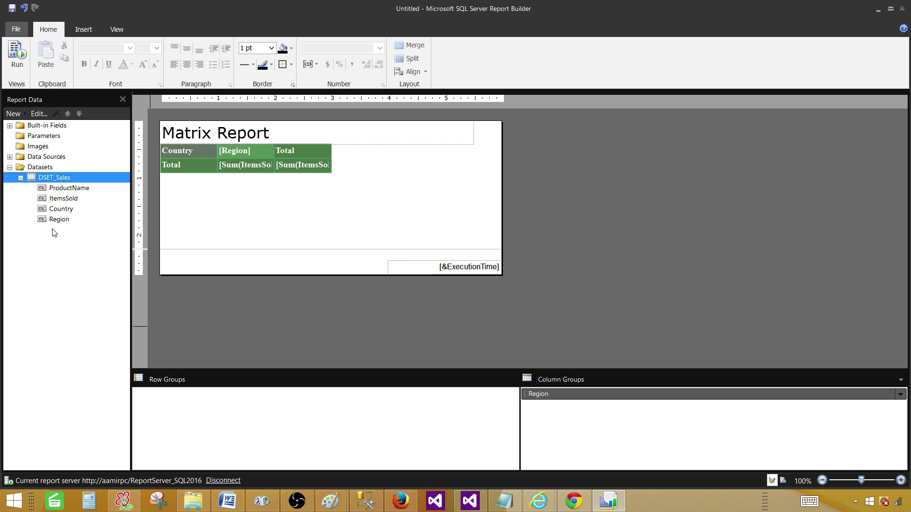
Step: Drop ProductName below the [Region] cell as a child column group and run the report
{"action": "left_click", "coordinate": [65, 189]}
{"action": "left_click_drag", "start_coordinate": [60, 191], "coordinate": [594, 409]}
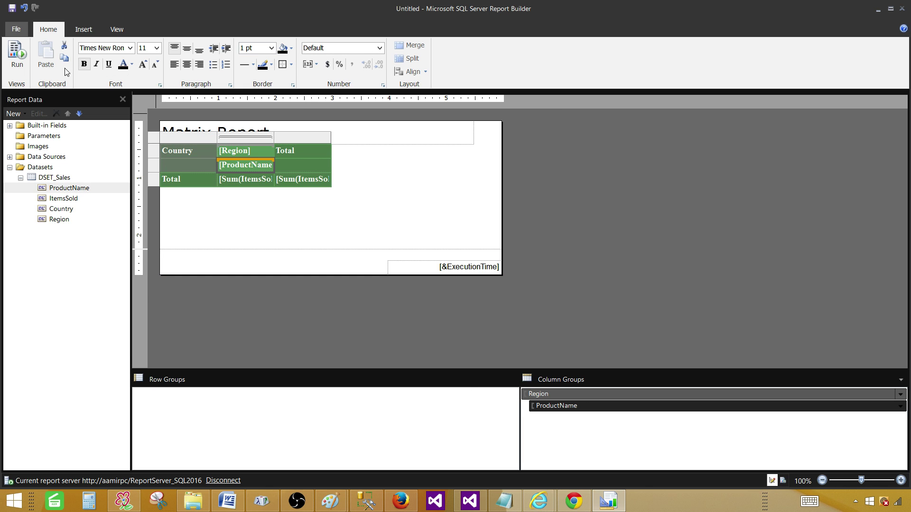
{"action": "left_click", "coordinate": [21, 56]}
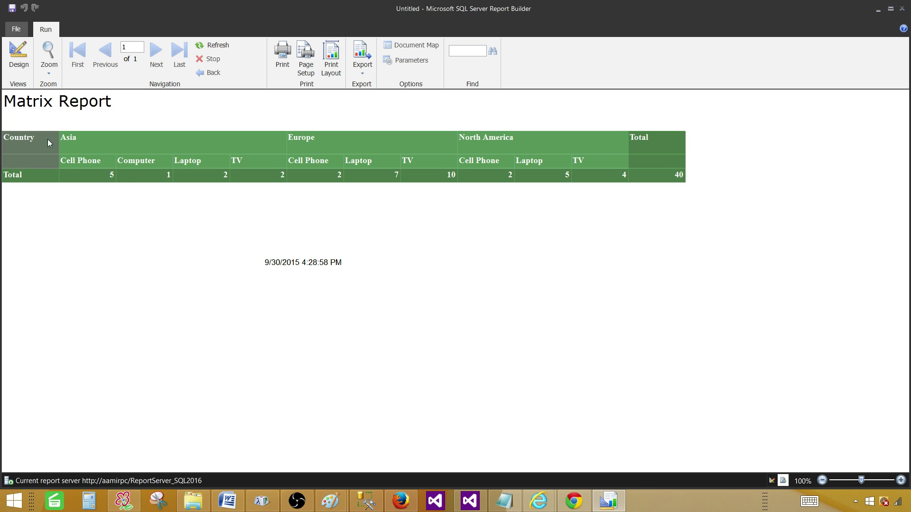
Step: Switch from the report preview back to design view
{"action": "left_click", "coordinate": [18, 56]}
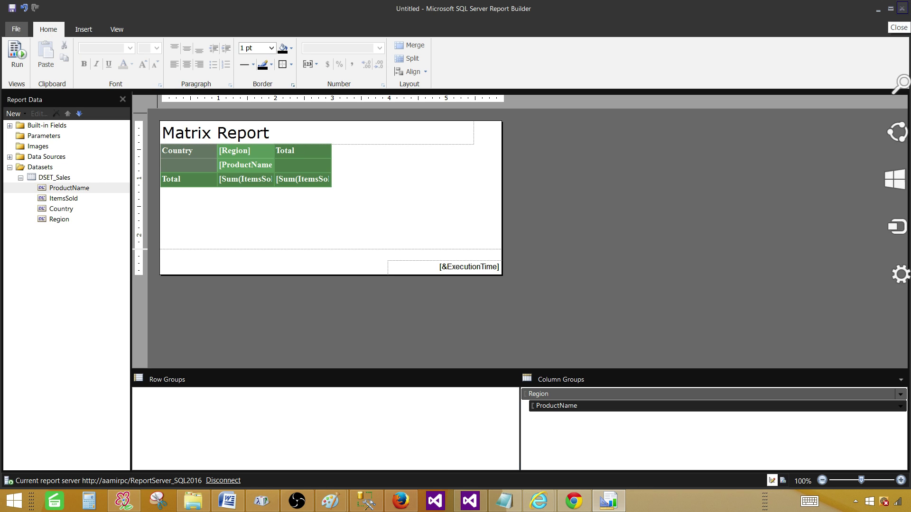
Step: Close the designer, agree to save, and name it MatrixReport.rdl in the server's Reports folder
{"action": "left_click", "coordinate": [902, 9]}
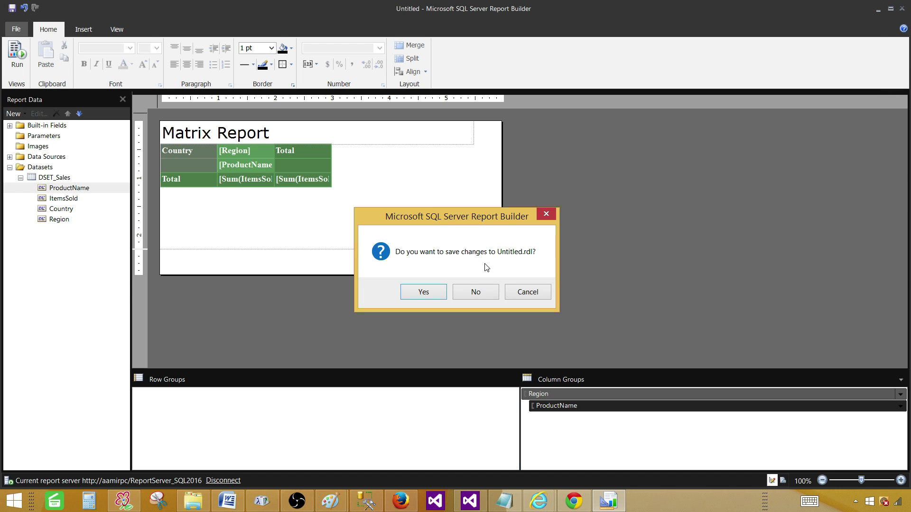
{"action": "left_click", "coordinate": [429, 294]}
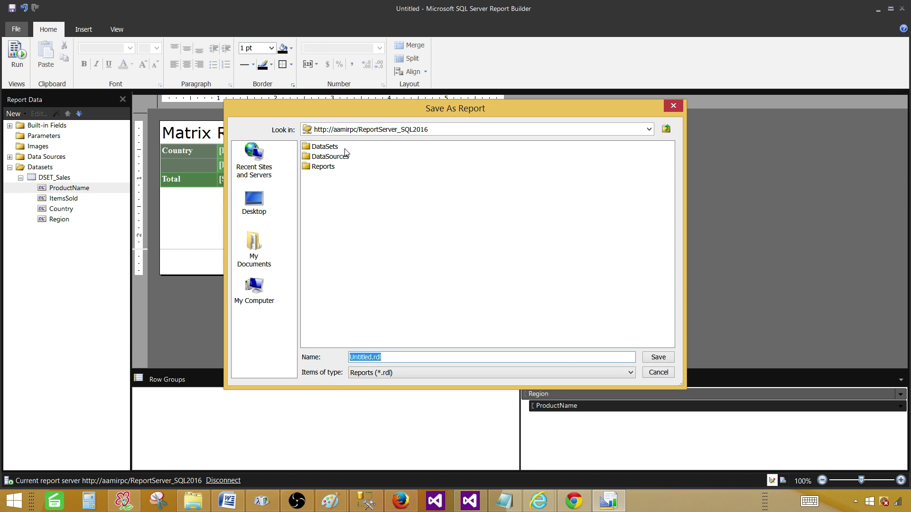
{"action": "left_click", "coordinate": [434, 130]}
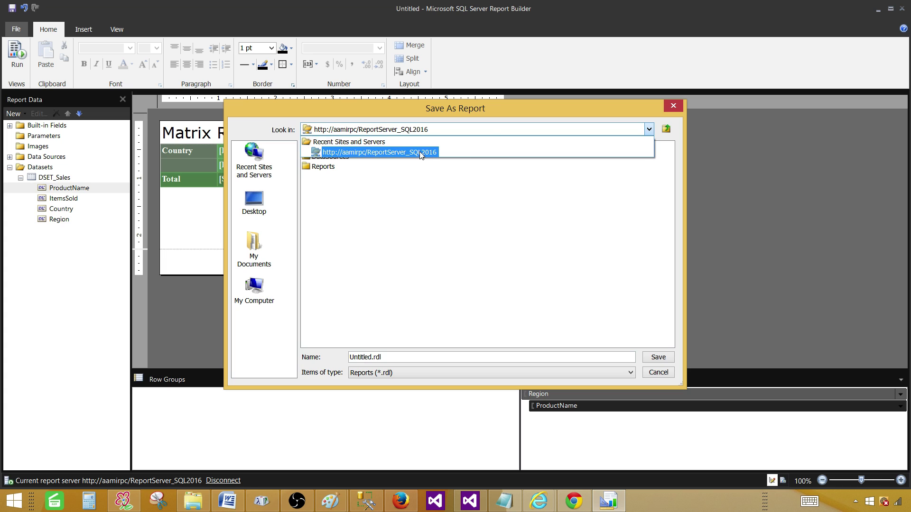
{"action": "left_click", "coordinate": [370, 189]}
{"action": "left_click", "coordinate": [255, 171]}
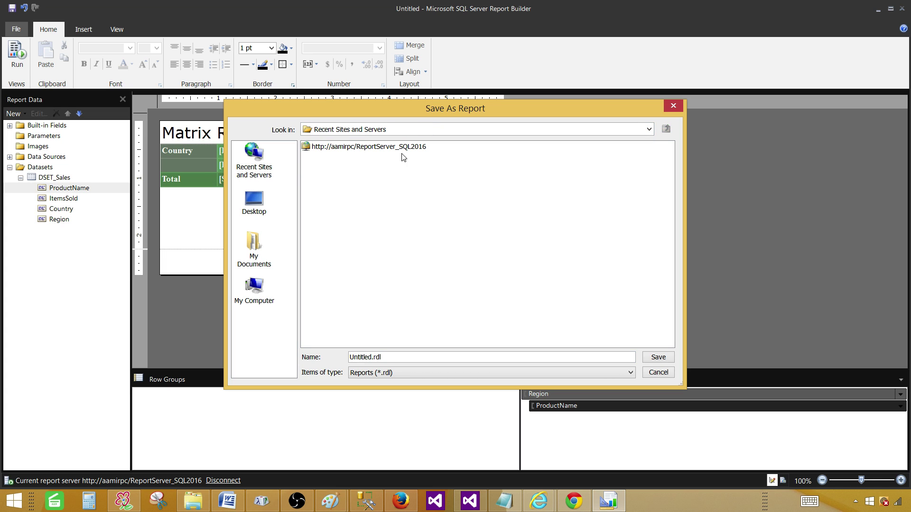
{"action": "double_click", "coordinate": [381, 148]}
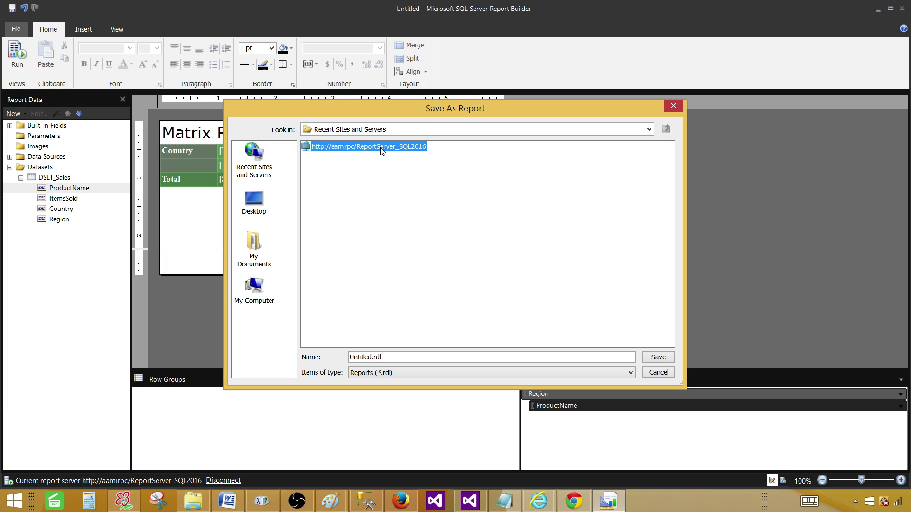
{"action": "double_click", "coordinate": [323, 167]}
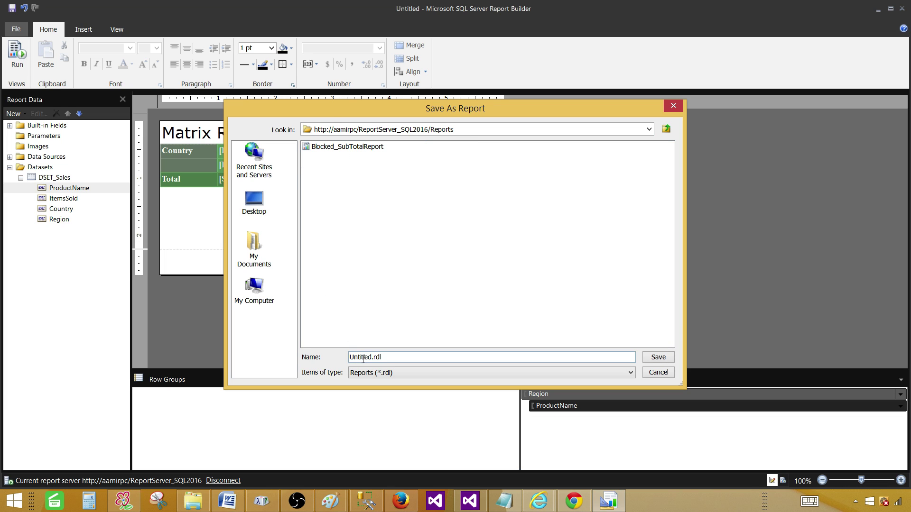
{"action": "left_click_drag", "start_coordinate": [371, 357], "coordinate": [354, 357]}
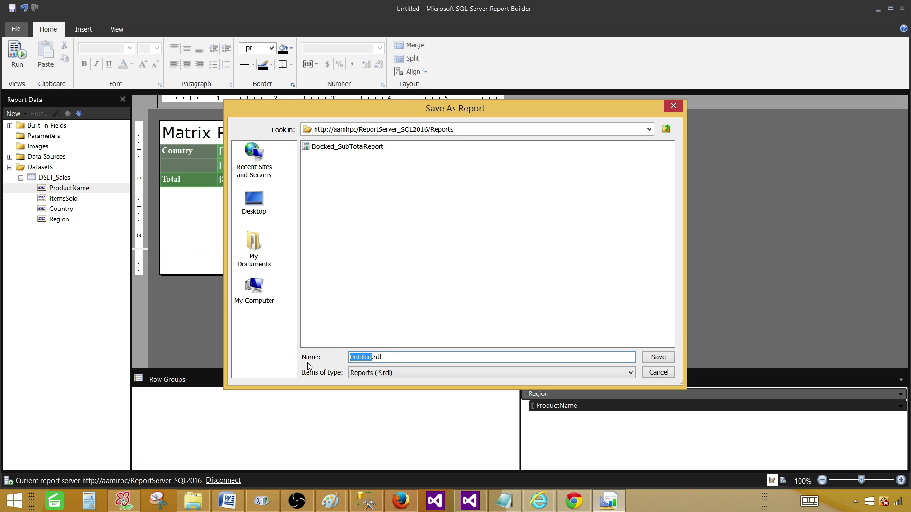
{"action": "type", "text": "MatrixReport"}
Step: Save MatrixReport.rdl to the report server and bring up the Report Manager browser window
{"action": "left_click", "coordinate": [658, 357]}
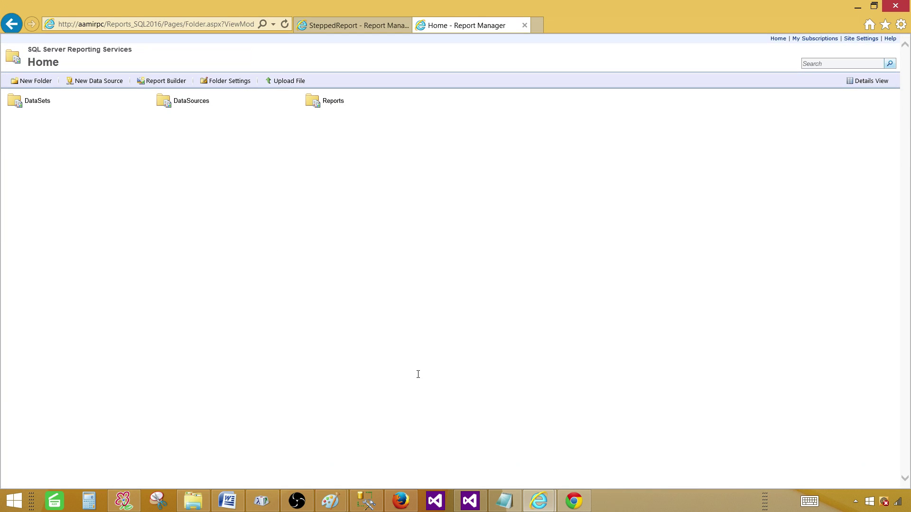
{"action": "mouse_move", "coordinate": [539, 501]}
{"action": "left_click", "coordinate": [501, 436]}
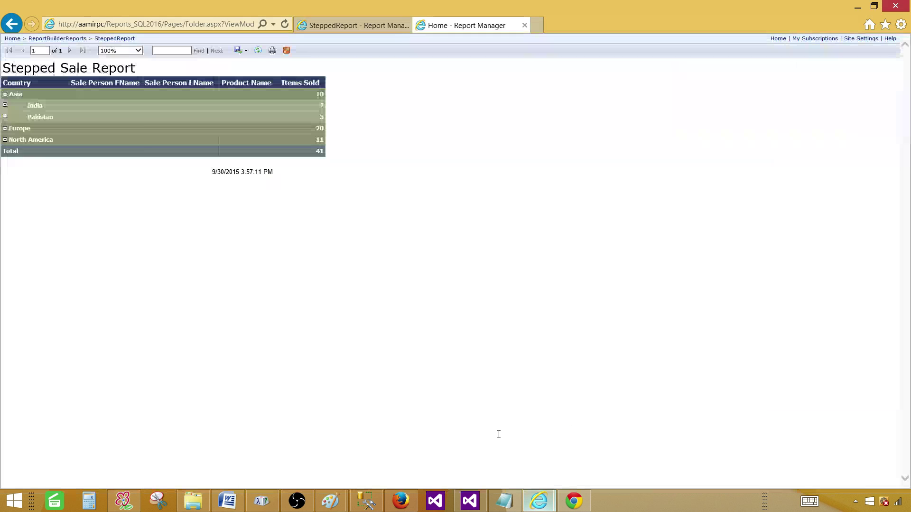
Step: From the Report Manager Home page, open MatrixReport in the Reports folder
{"action": "left_click", "coordinate": [472, 28]}
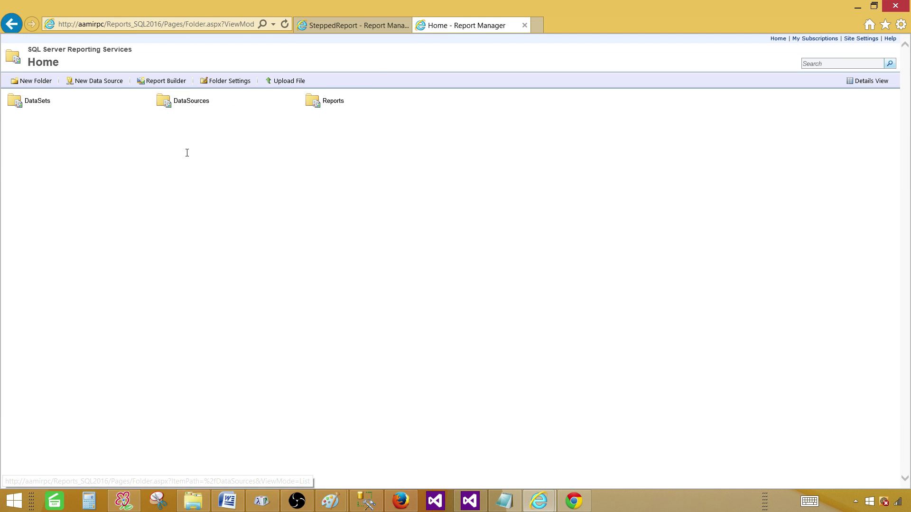
{"action": "left_click", "coordinate": [327, 101]}
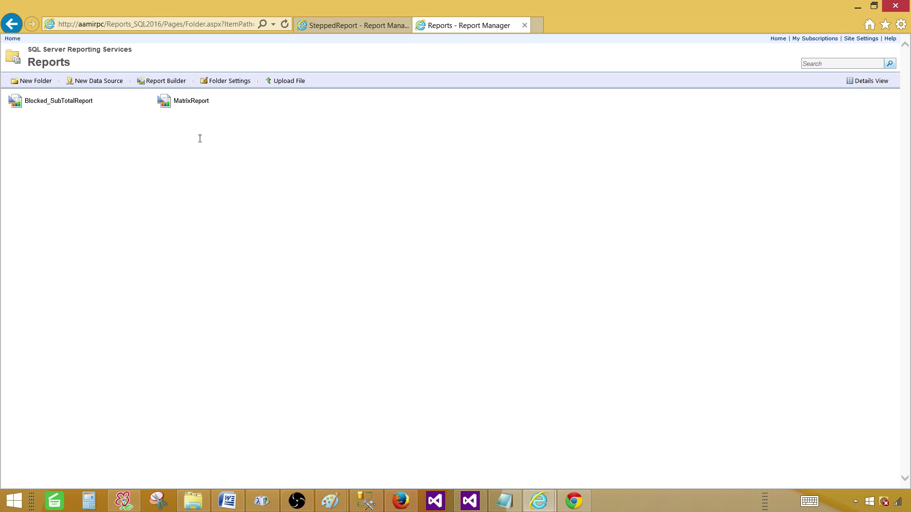
{"action": "left_click", "coordinate": [203, 102]}
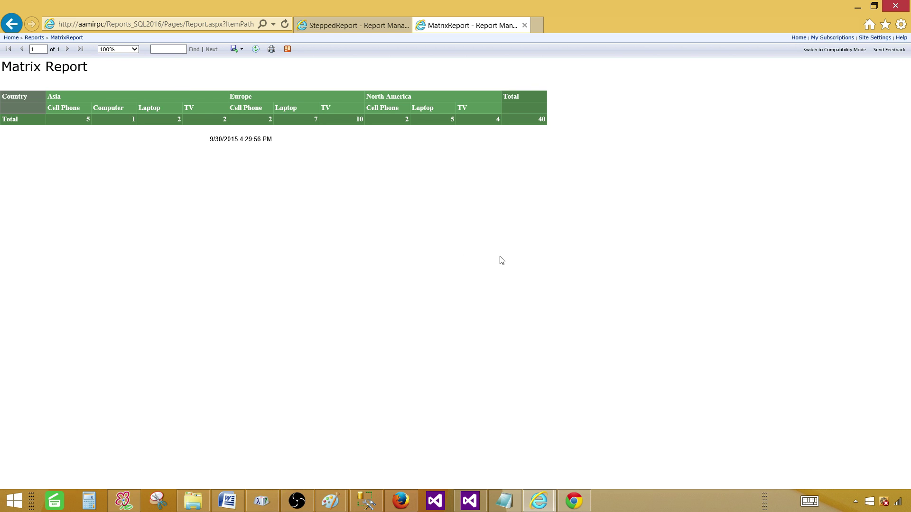
{"action": "left_click", "coordinate": [664, 509]}
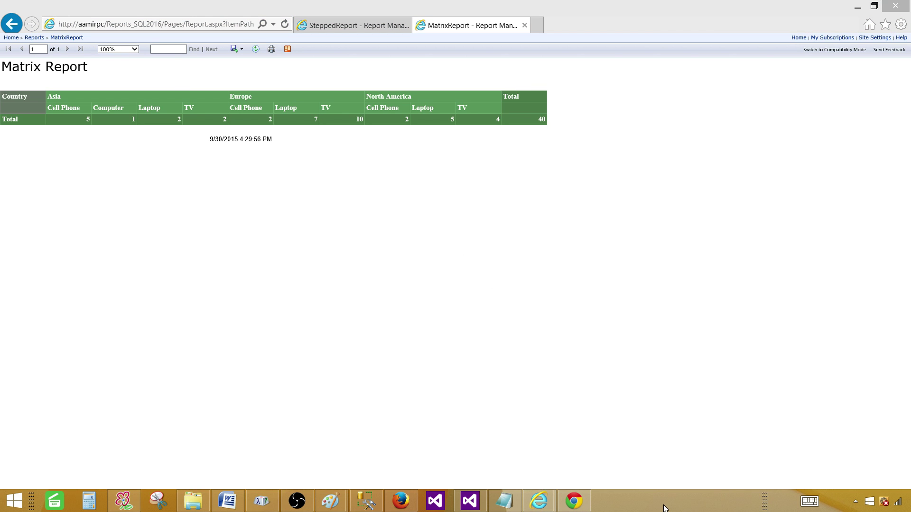